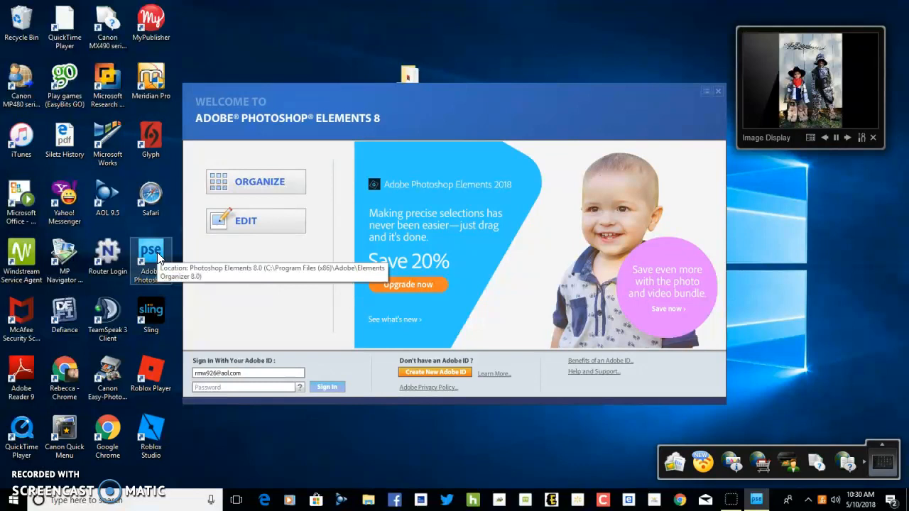
Step: Open the Organizer from the Photoshop Elements 8 welcome screen
click(253, 185)
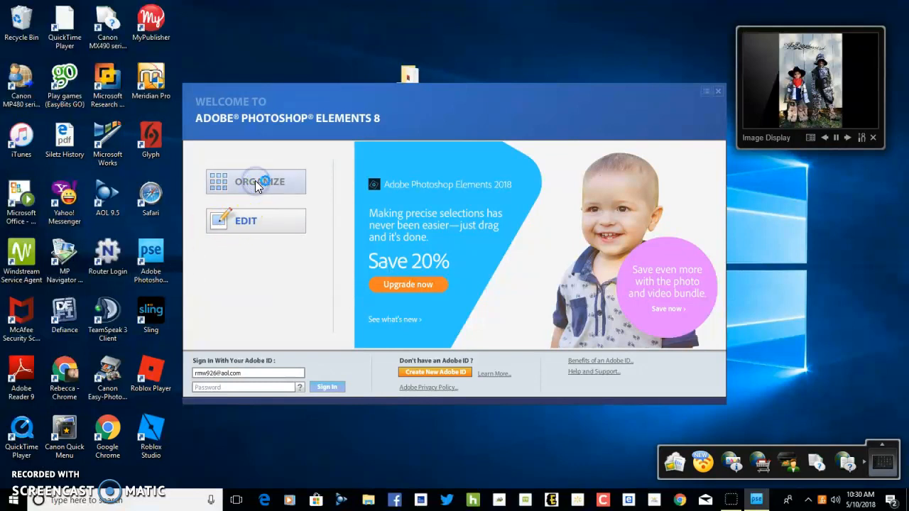
click(443, 141)
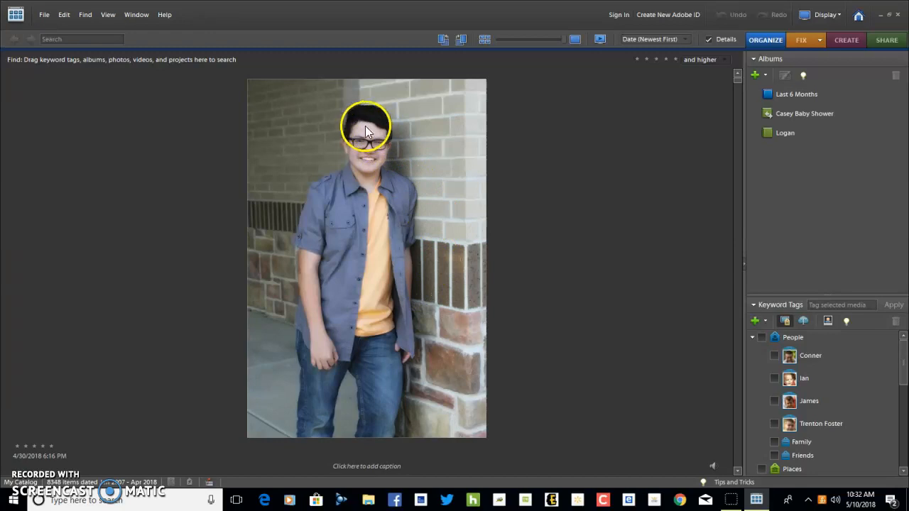
Step: Compare the original and edited versions of the boys' portraits against the brick wall, one photo at a time
key(Right)
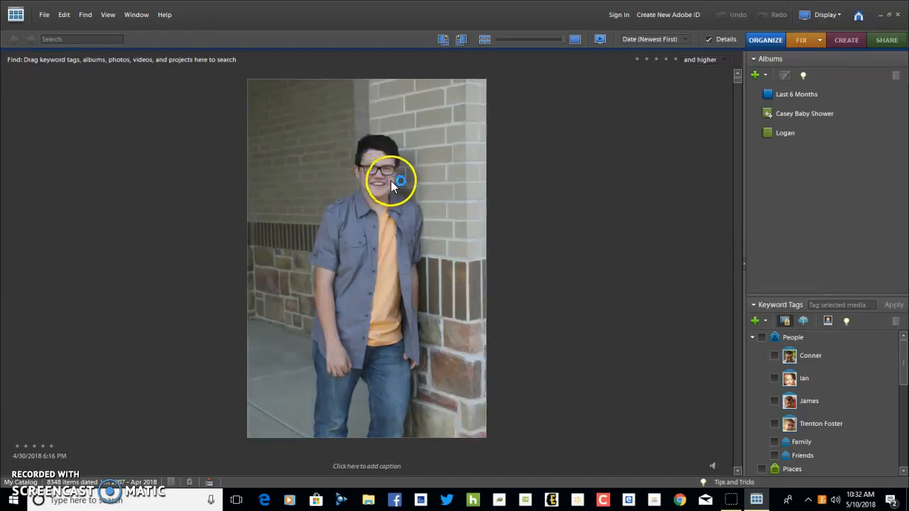
key(Right)
key(Right)
key(Right)
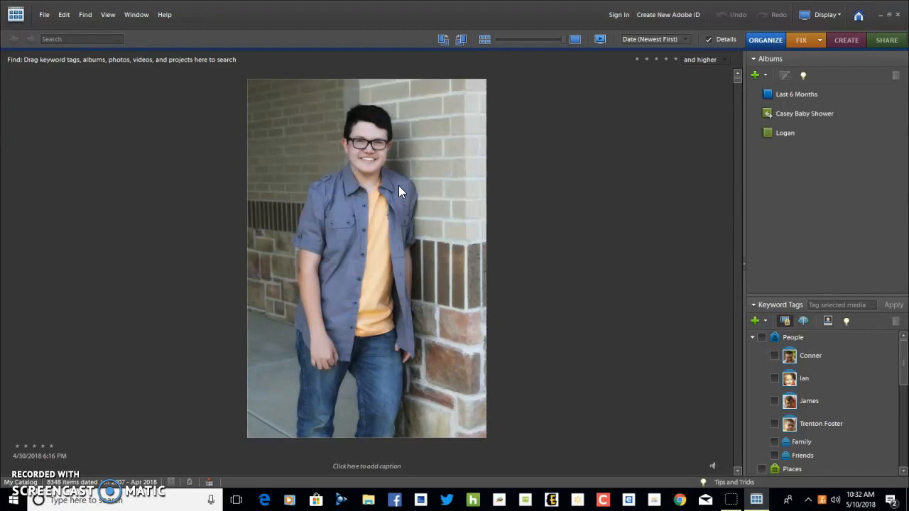
key(Right)
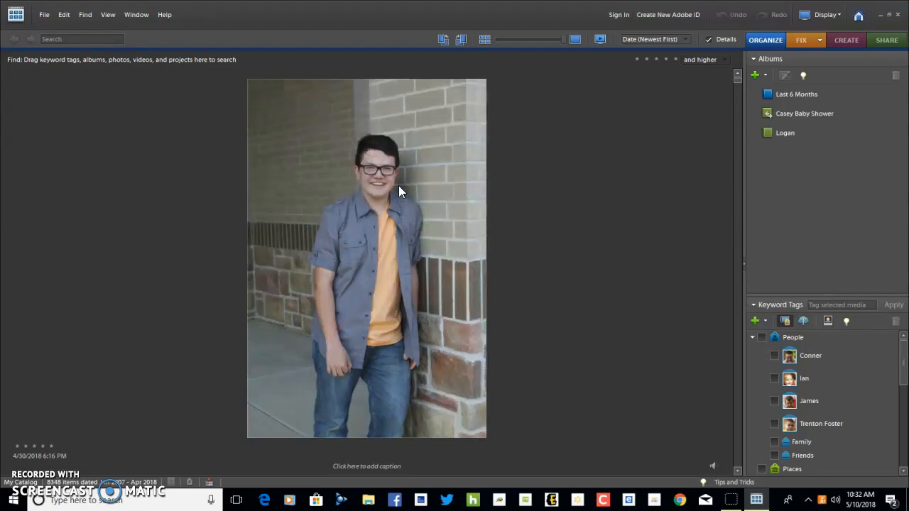
key(Right)
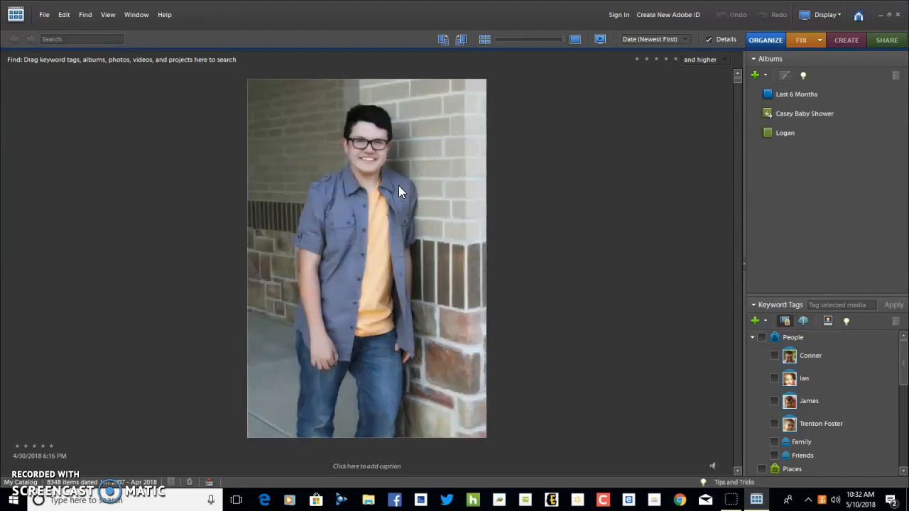
click(392, 164)
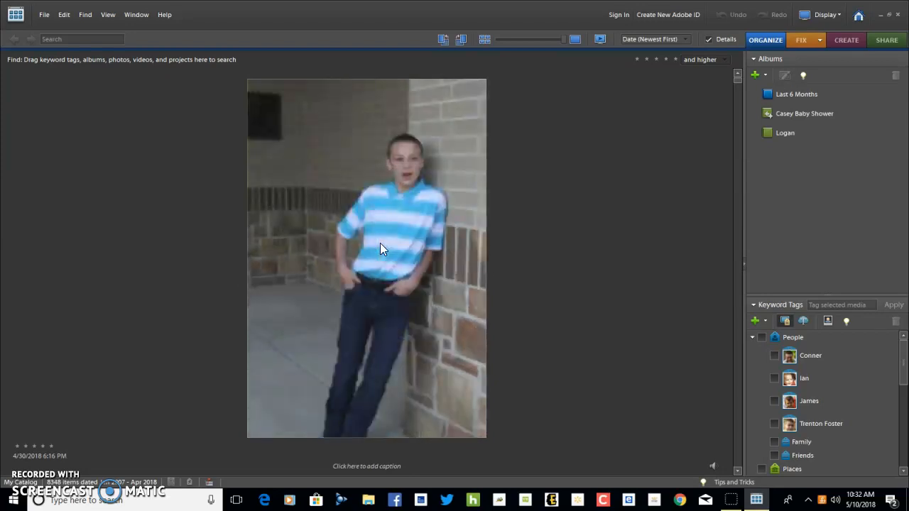
click(380, 246)
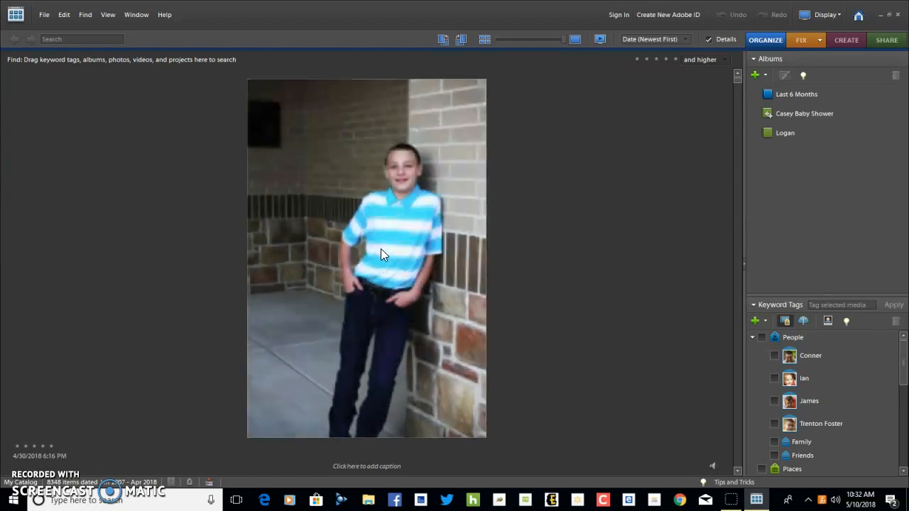
click(272, 143)
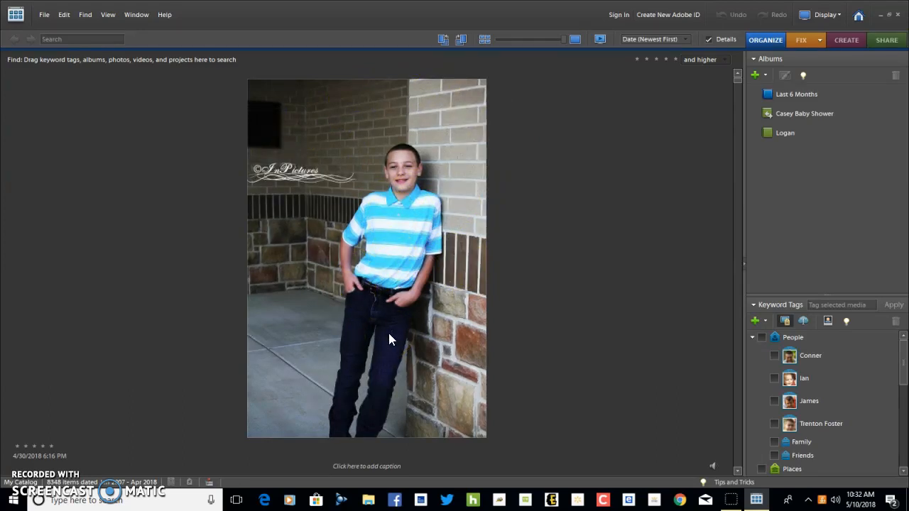
key(Right)
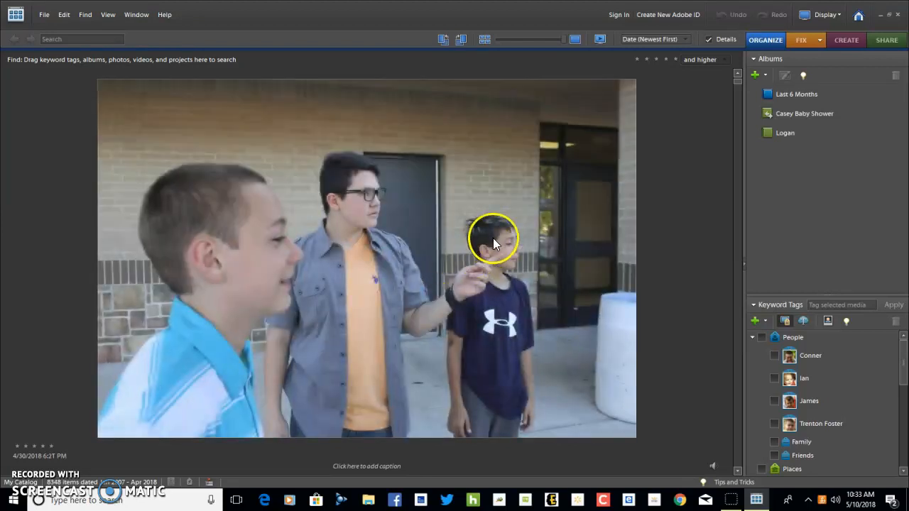
Step: Find the baseball photo of the pitcher leaning forward, dated 4/28/2018 9:00 AM, and open it in the photo editor
scroll(524, 281, down, 3)
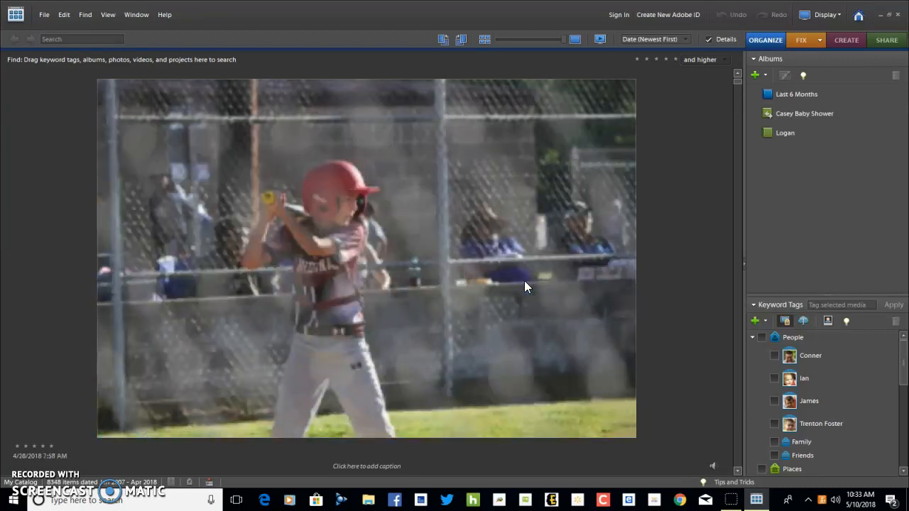
scroll(524, 281, down, 1)
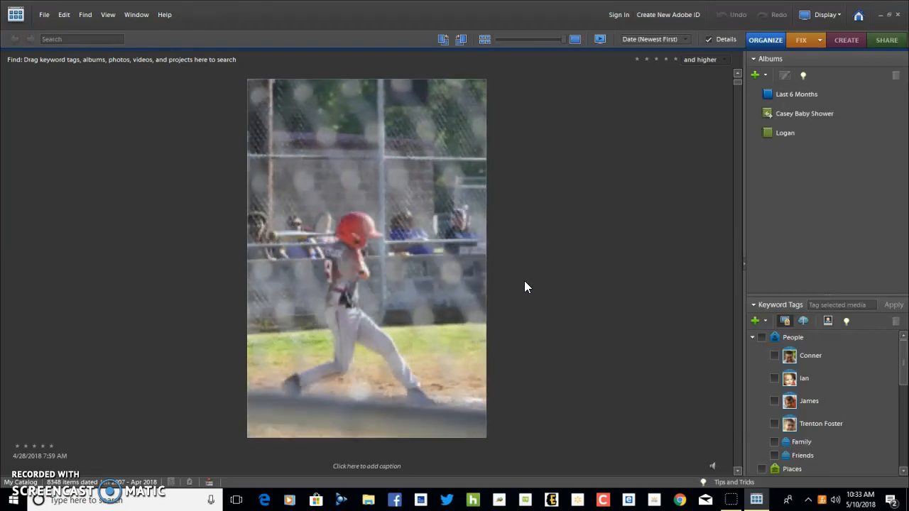
scroll(525, 282, down, 1)
scroll(524, 287, down, 1)
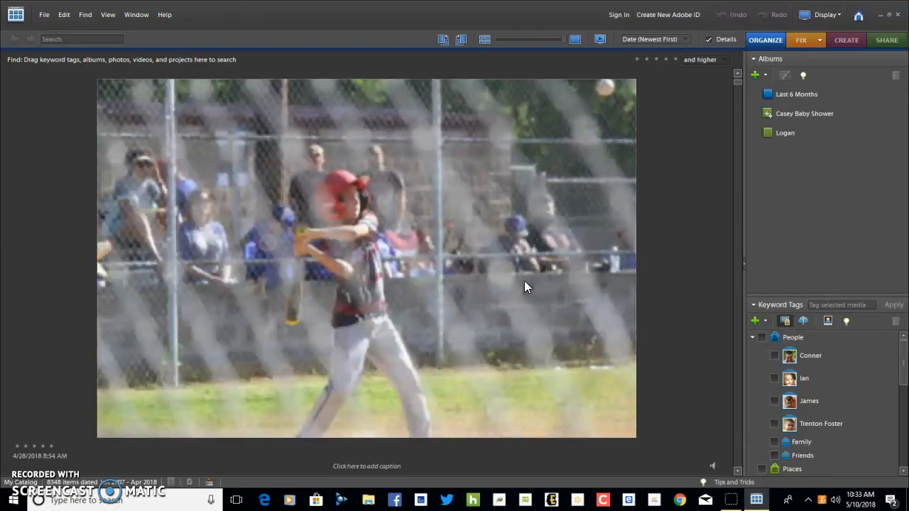
scroll(524, 287, down, 1)
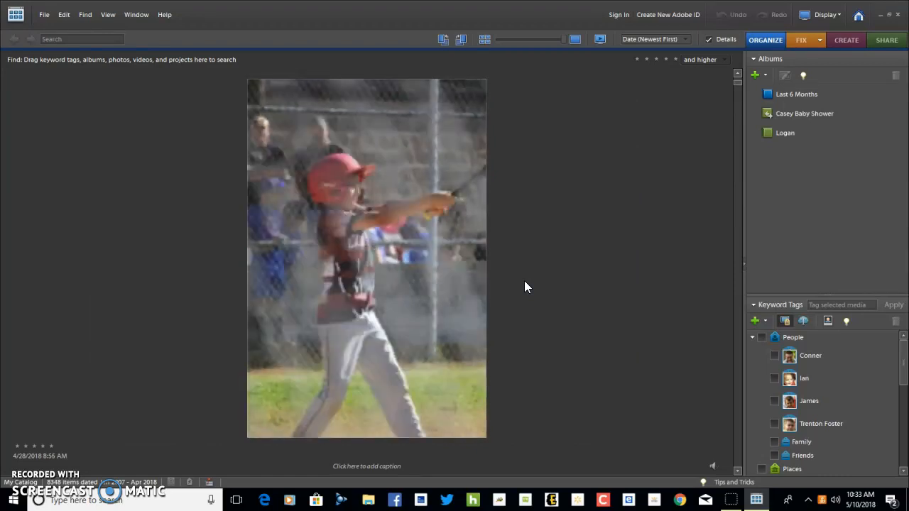
scroll(524, 287, down, 1)
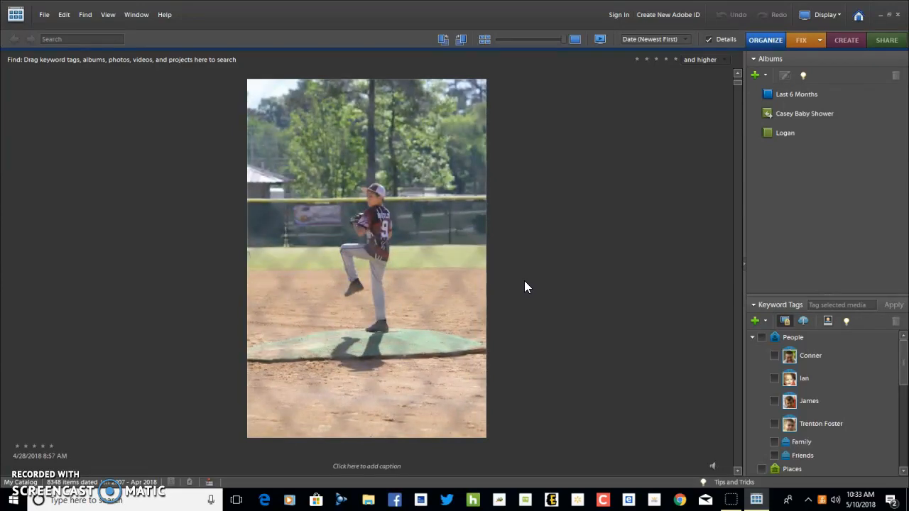
scroll(525, 287, down, 1)
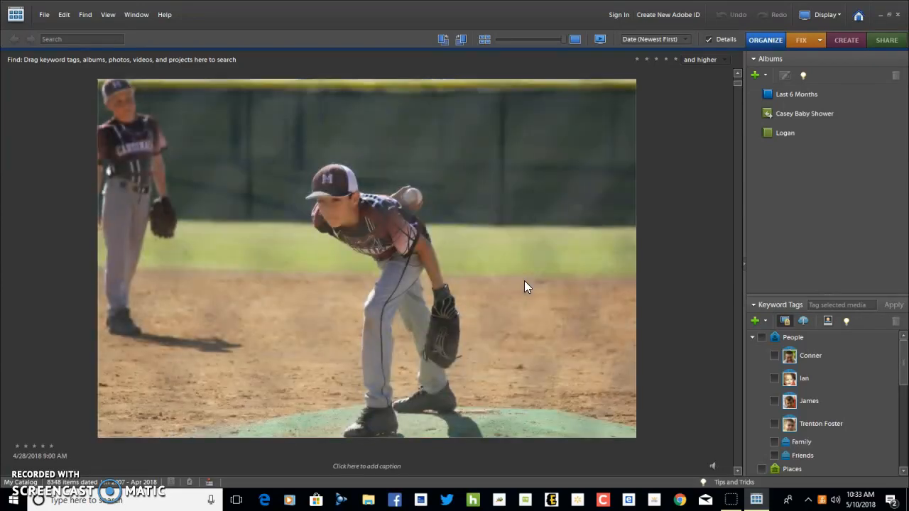
scroll(524, 287, down, 1)
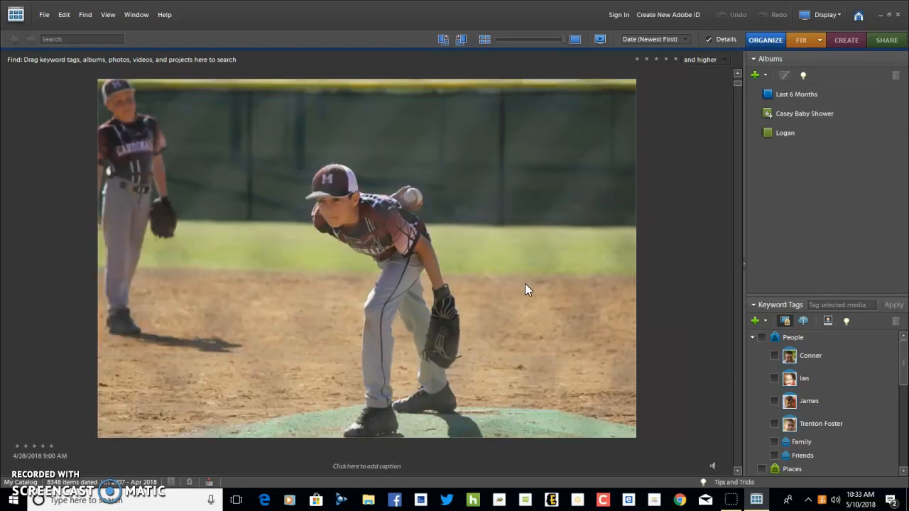
click(797, 46)
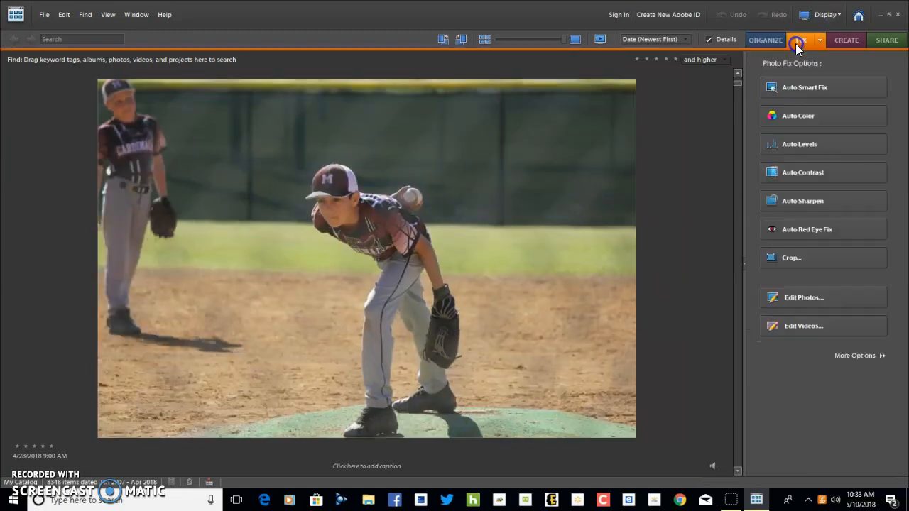
click(828, 294)
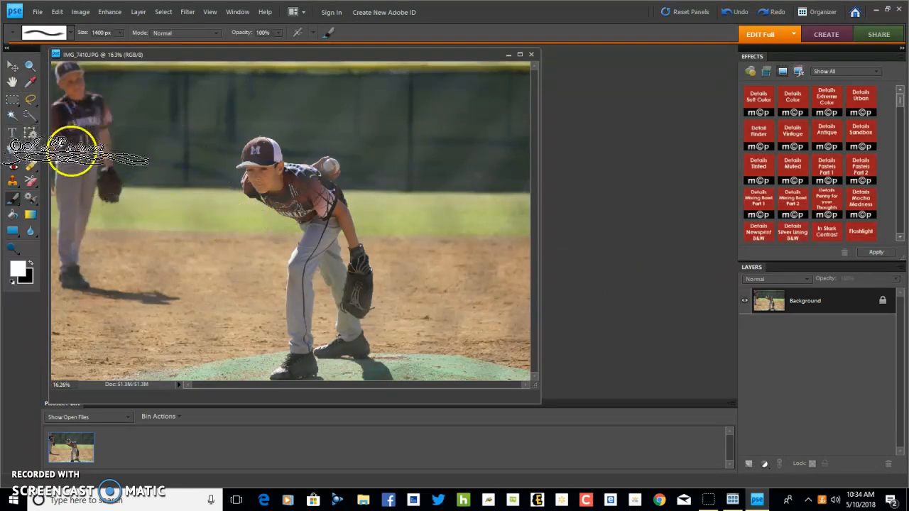
Step: Apply the CoffeeShop Little Perk effect to the pitcher photo and let the action run through
scroll(817, 153, down, 2)
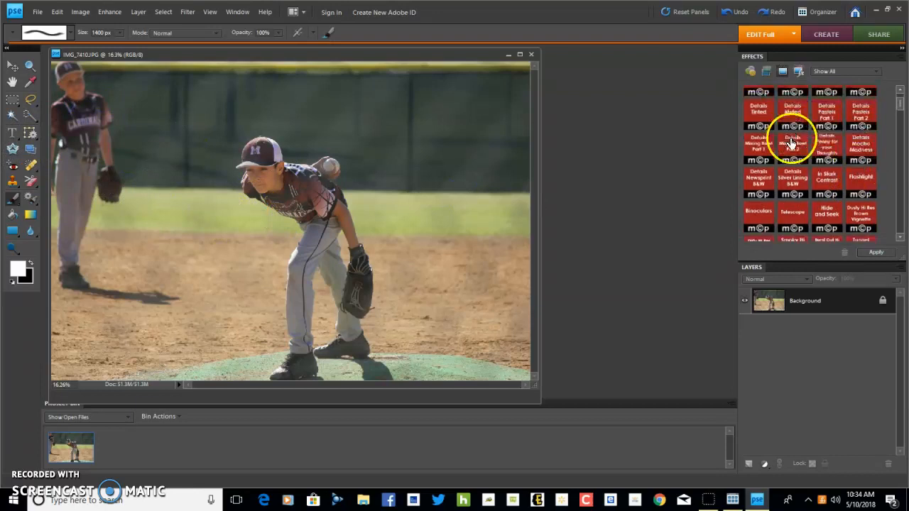
click(822, 166)
scroll(821, 165, down, 3)
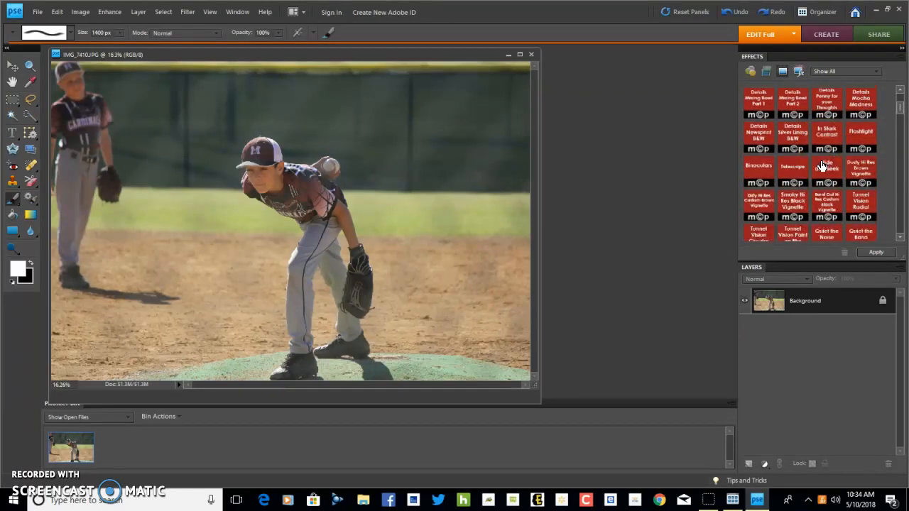
scroll(822, 166, down, 2)
click(828, 192)
scroll(833, 200, down, 5)
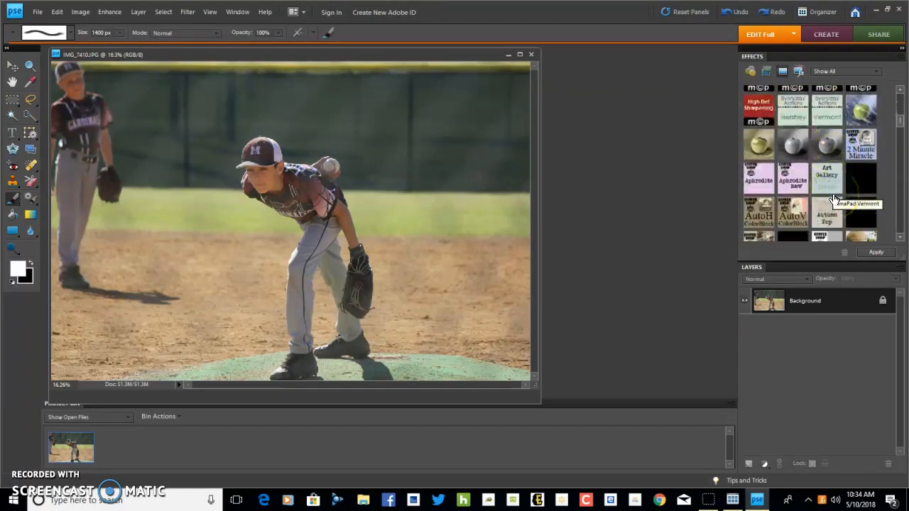
scroll(833, 199, down, 2)
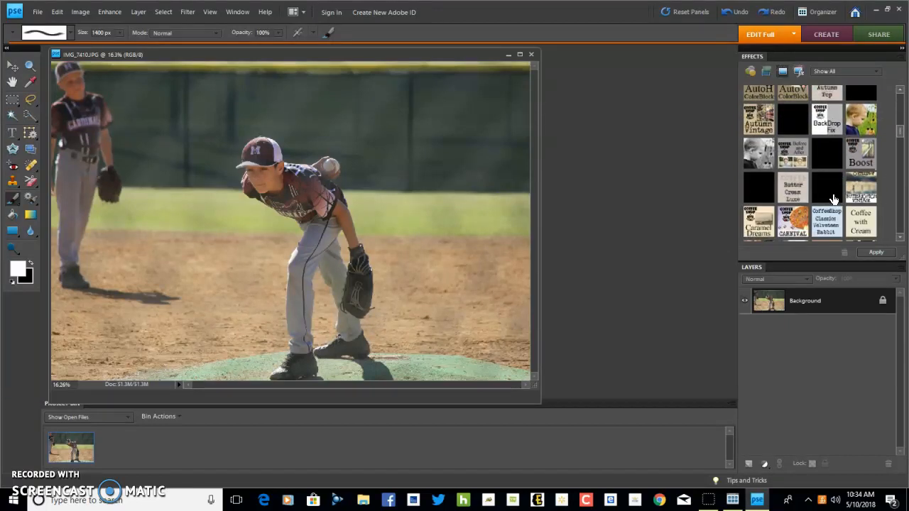
scroll(833, 200, down, 5)
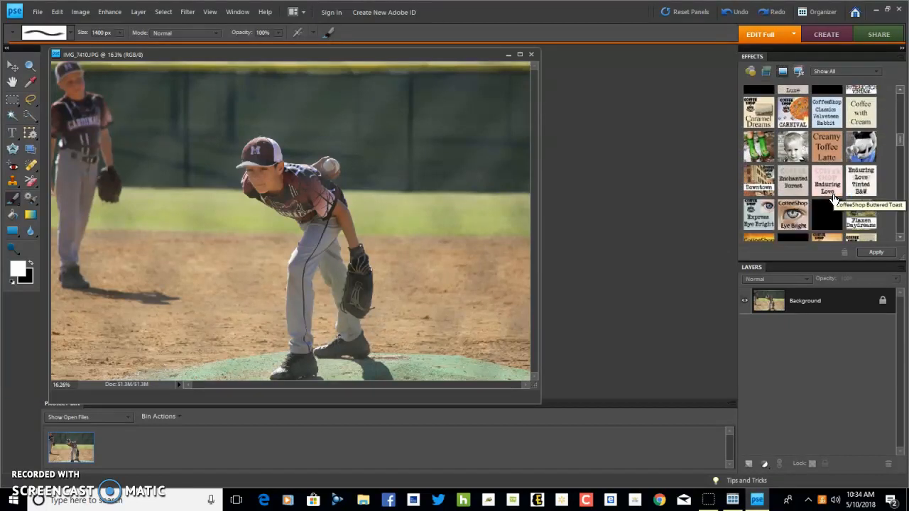
scroll(834, 199, down, 3)
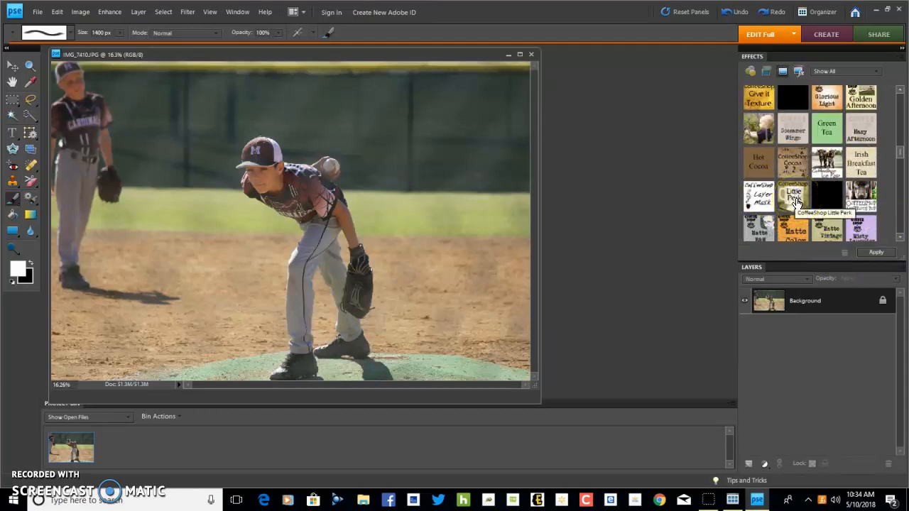
click(796, 204)
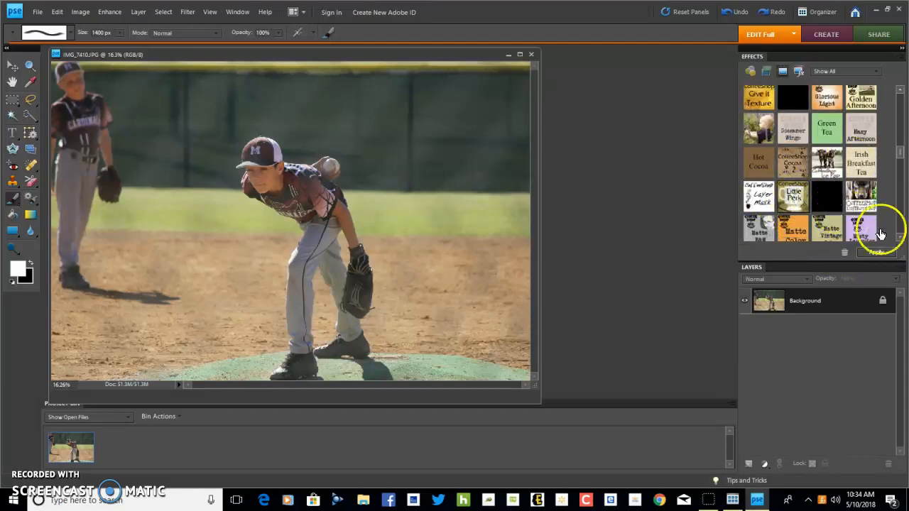
click(880, 252)
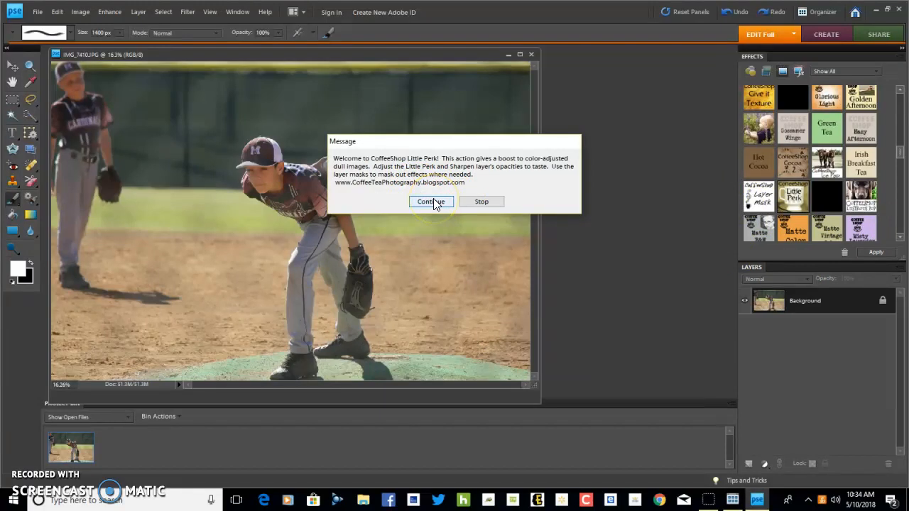
click(432, 202)
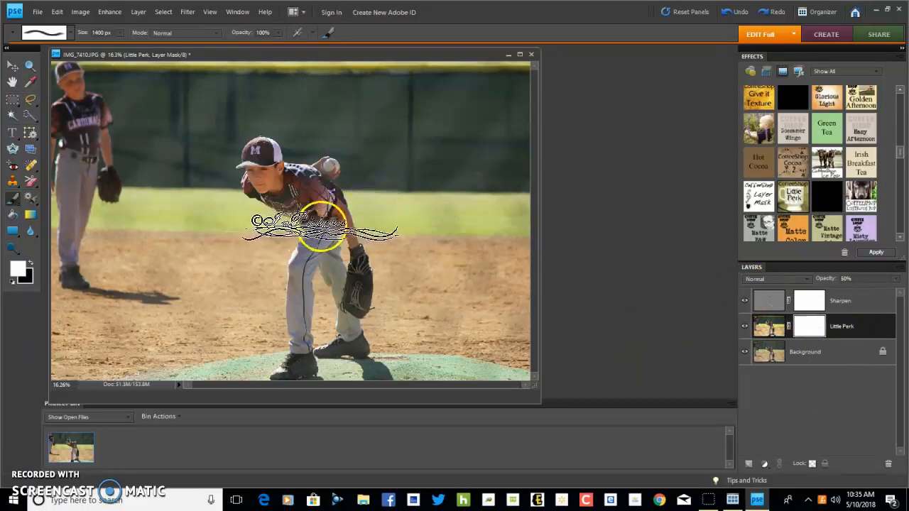
Step: Flatten the Sharpen and Little Perk layers into the Background of the pitcher photo
click(73, 11)
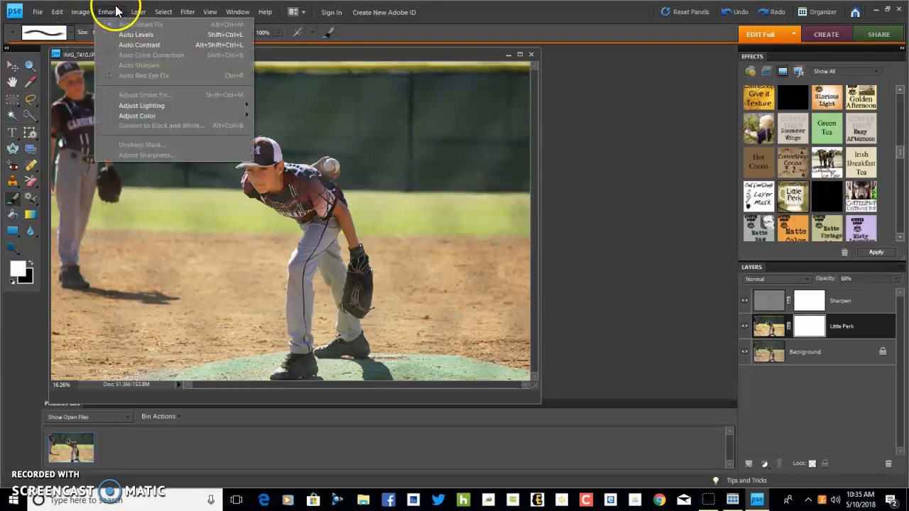
mouse_move(136, 15)
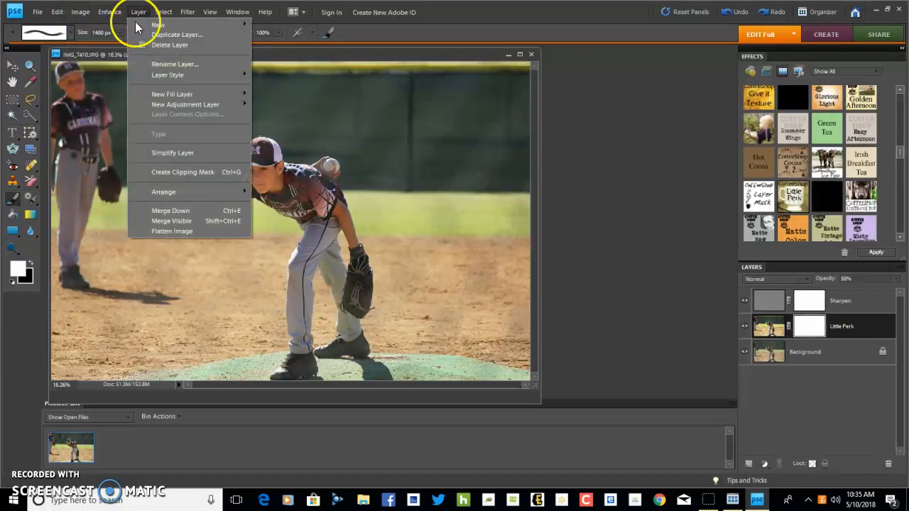
click(170, 230)
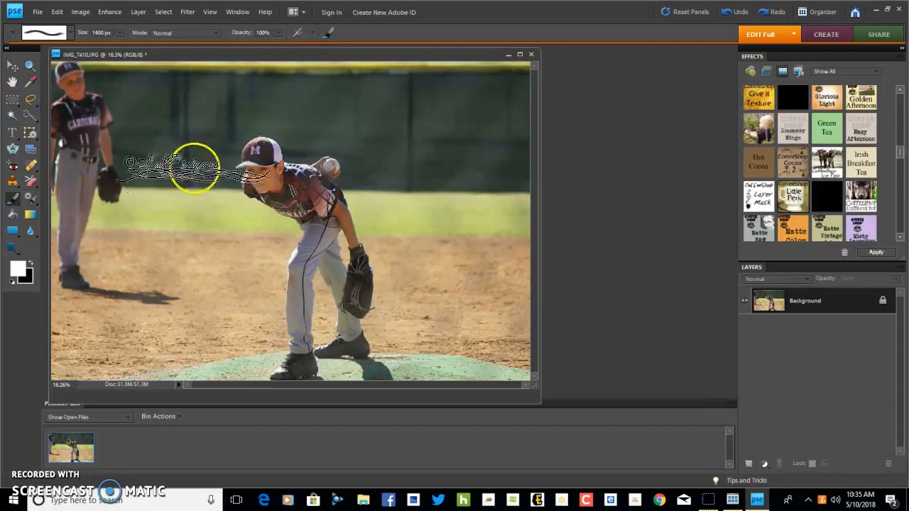
Step: Look through the CoffeeShop effect thumbnails from Flaxen Daydreams down to Teeny Tiny World for another effect for the pitcher photo
scroll(865, 196, up, 4)
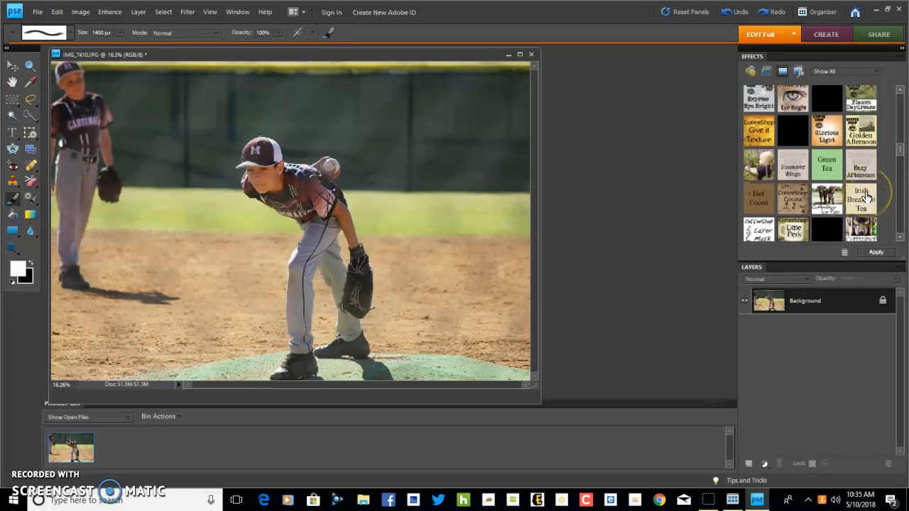
scroll(865, 195, up, 2)
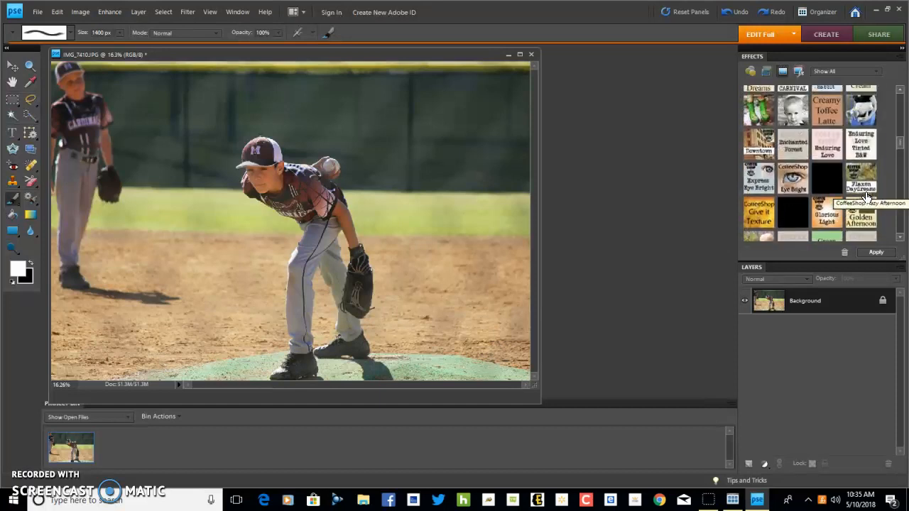
scroll(867, 196, down, 1)
scroll(867, 196, down, 3)
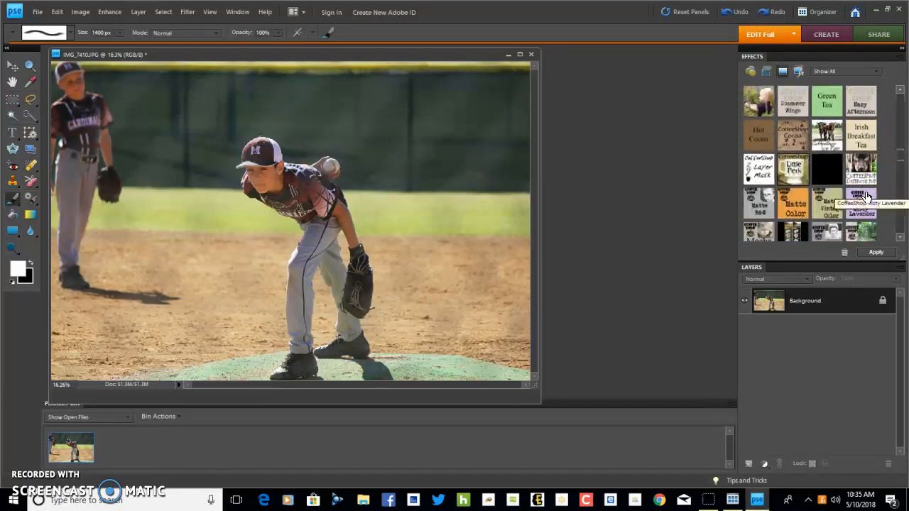
scroll(866, 197, down, 1)
scroll(867, 197, down, 1)
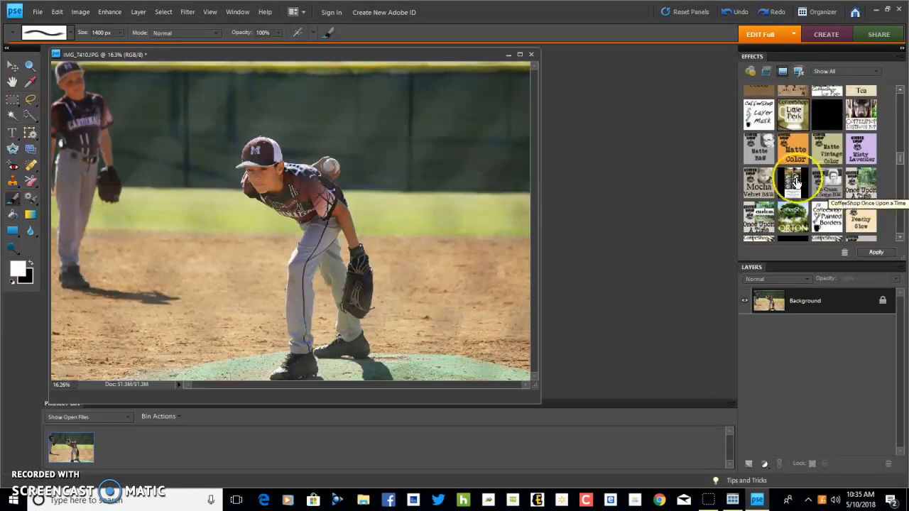
scroll(792, 186, down, 1)
scroll(798, 182, down, 1)
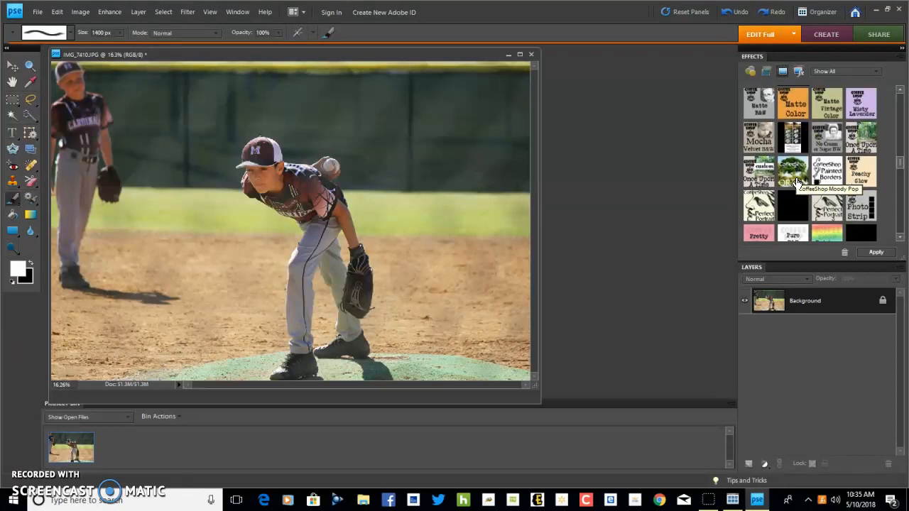
scroll(797, 183, down, 1)
scroll(798, 182, down, 1)
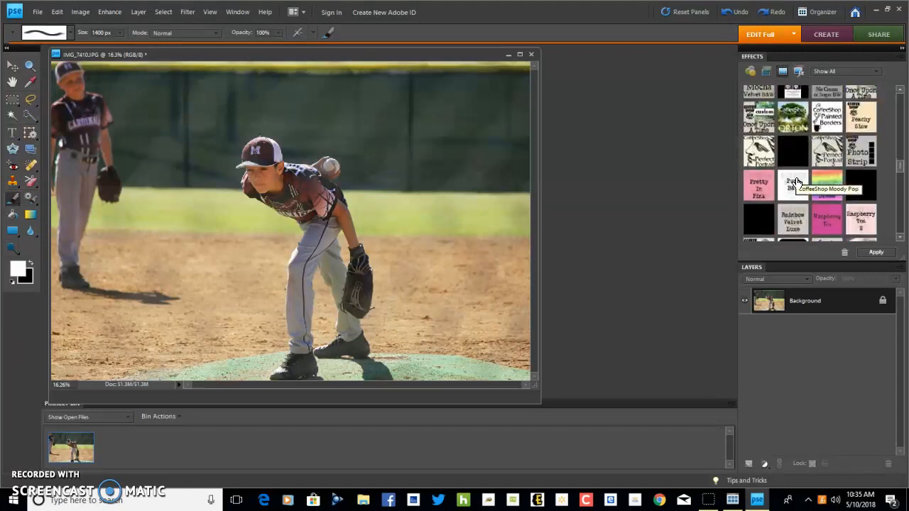
scroll(797, 182, down, 1)
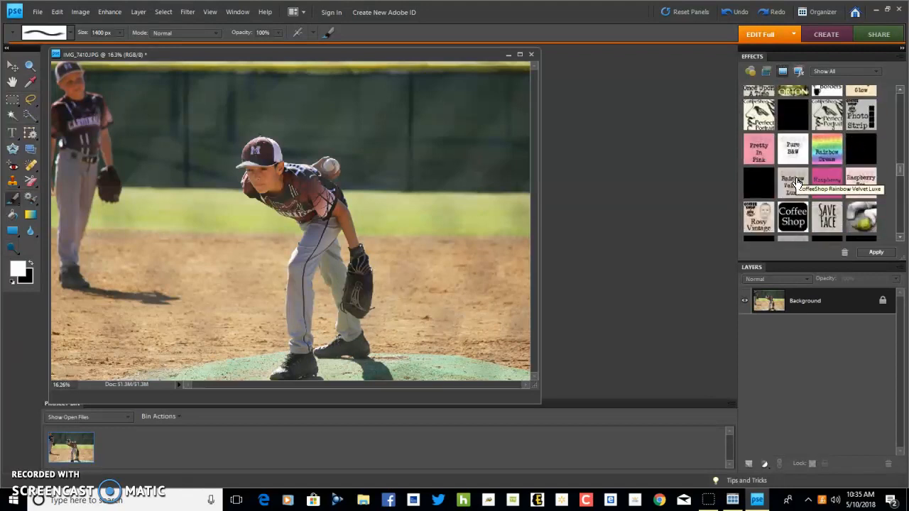
scroll(797, 182, down, 1)
scroll(797, 182, down, 1)
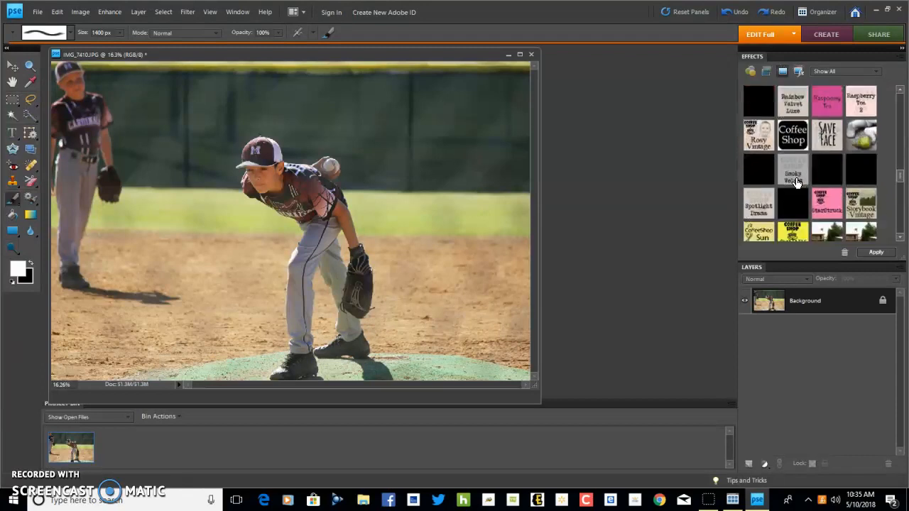
scroll(797, 183, down, 1)
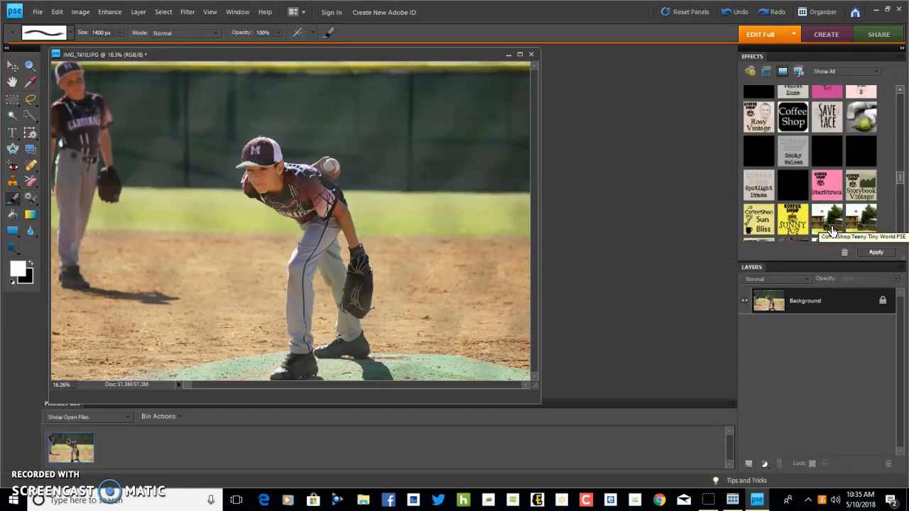
scroll(833, 231, down, 2)
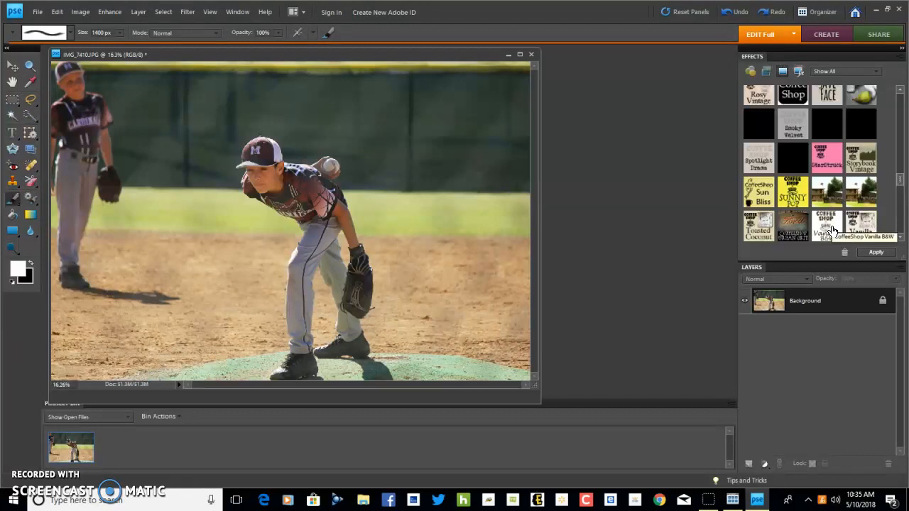
click(827, 202)
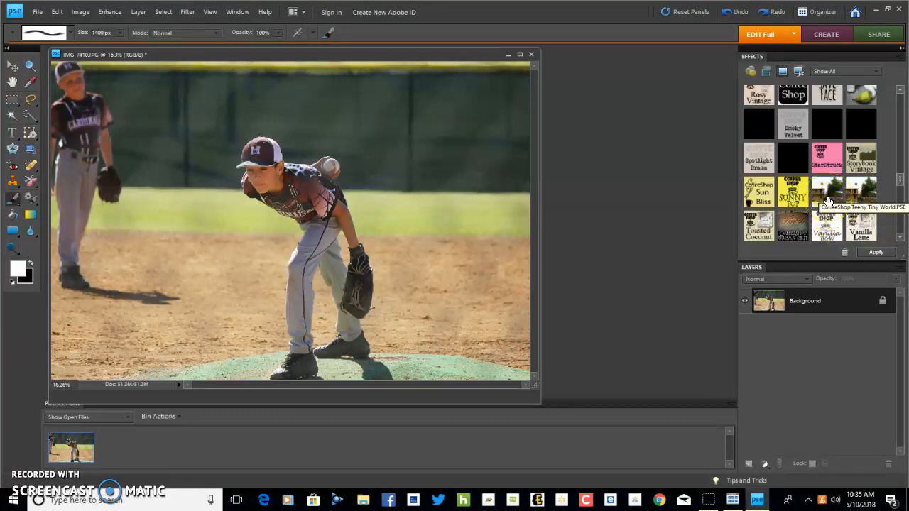
scroll(828, 202, down, 3)
click(884, 240)
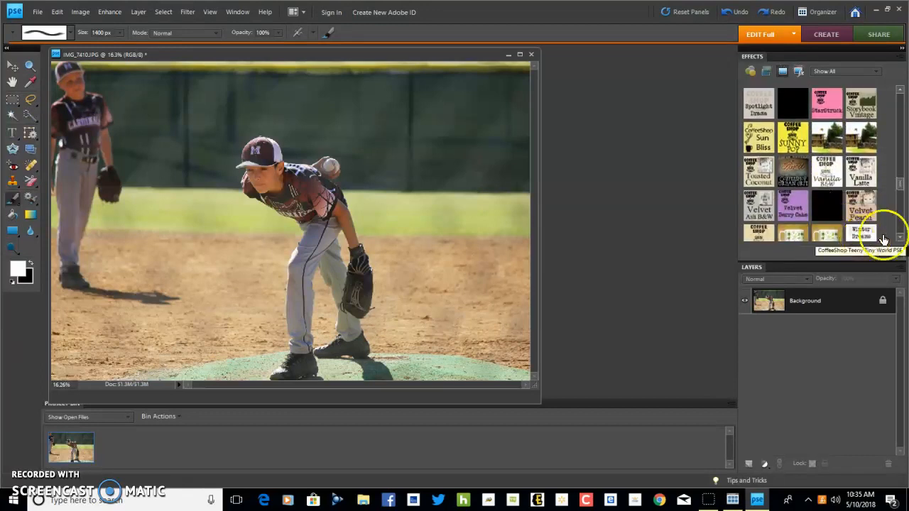
Step: Review the CoffeeShop effects in reverse order, from the Velvet effects back to Autumn Vintage and BackDrop Fix
scroll(869, 196, down, 1)
scroll(774, 206, up, 3)
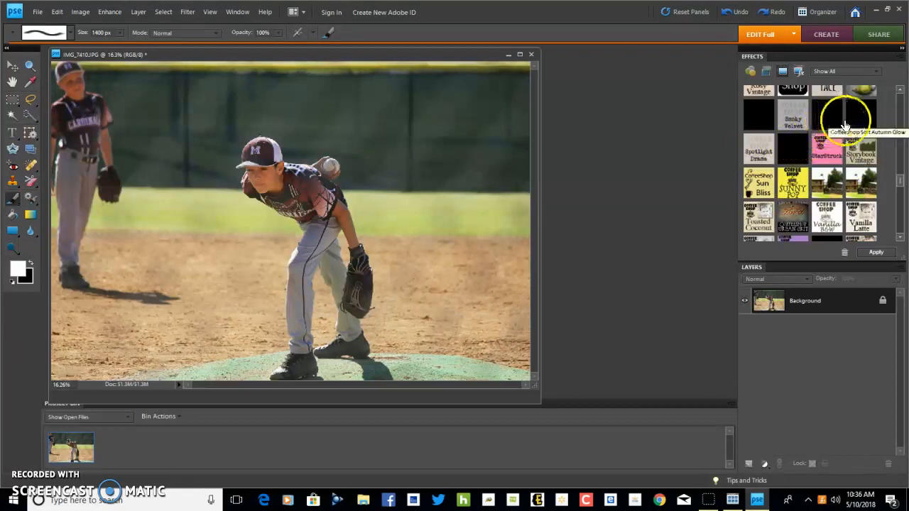
scroll(822, 162, up, 2)
scroll(814, 157, up, 3)
scroll(811, 165, up, 2)
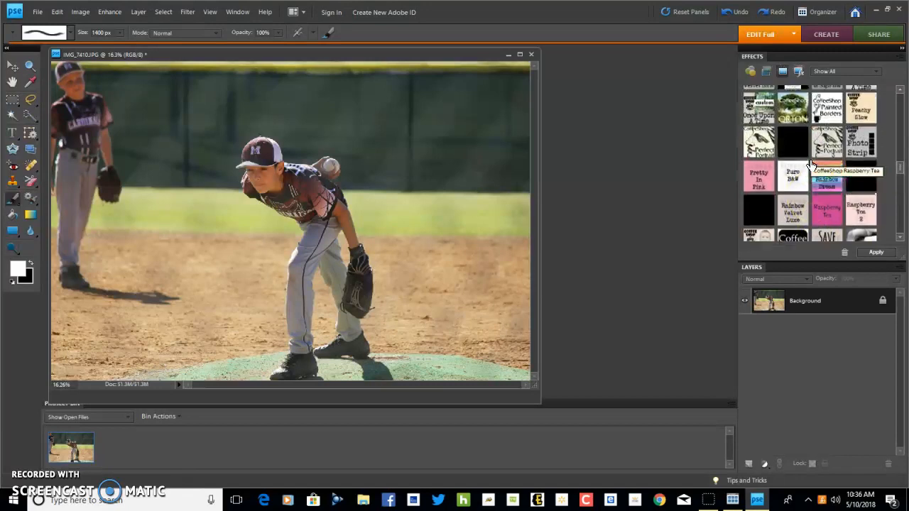
scroll(811, 165, up, 1)
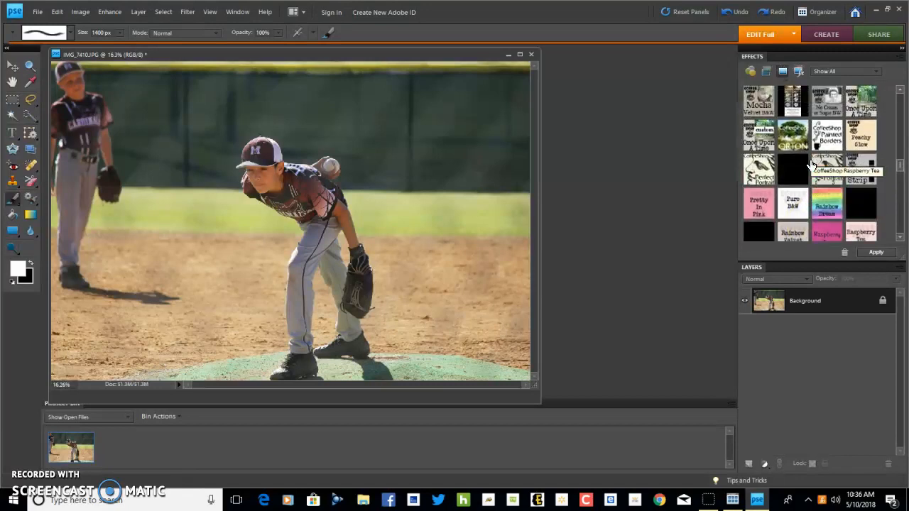
scroll(811, 164, up, 1)
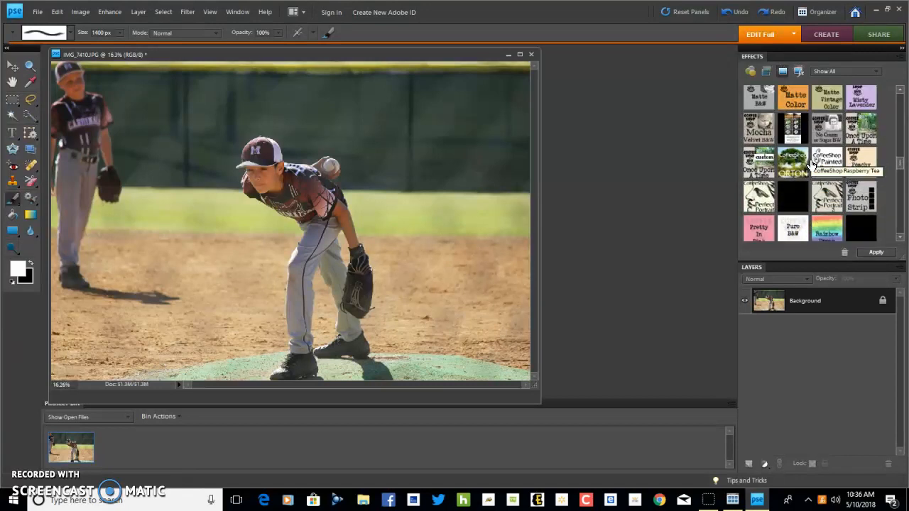
scroll(811, 164, up, 1)
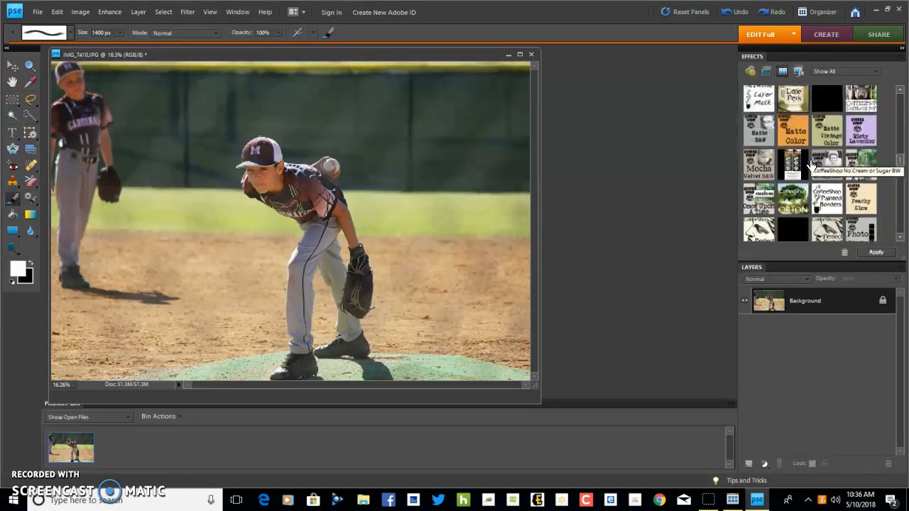
scroll(811, 164, up, 1)
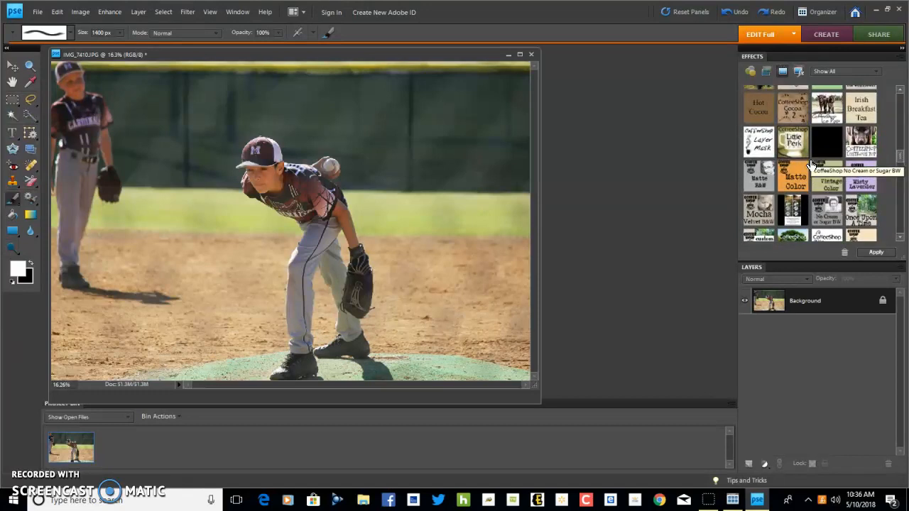
scroll(811, 165, up, 1)
scroll(811, 165, up, 1)
scroll(811, 165, up, 1)
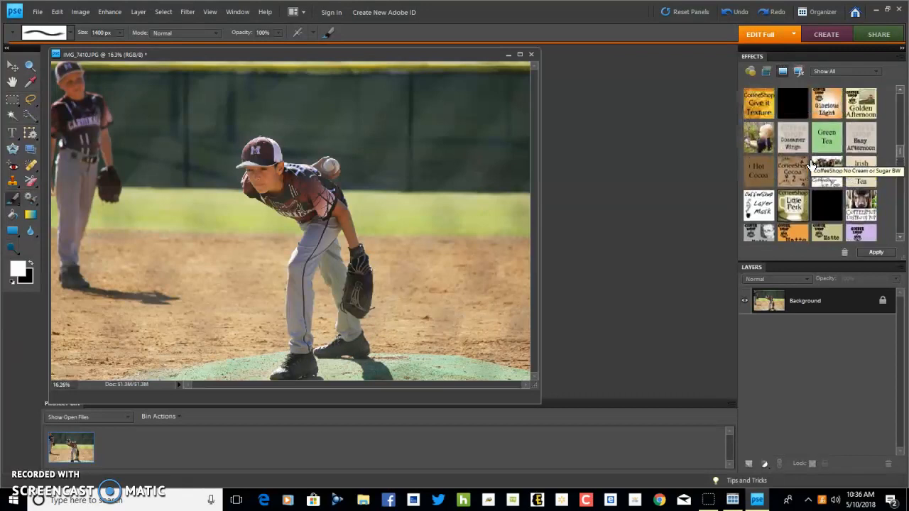
scroll(811, 165, up, 1)
scroll(811, 165, up, 1)
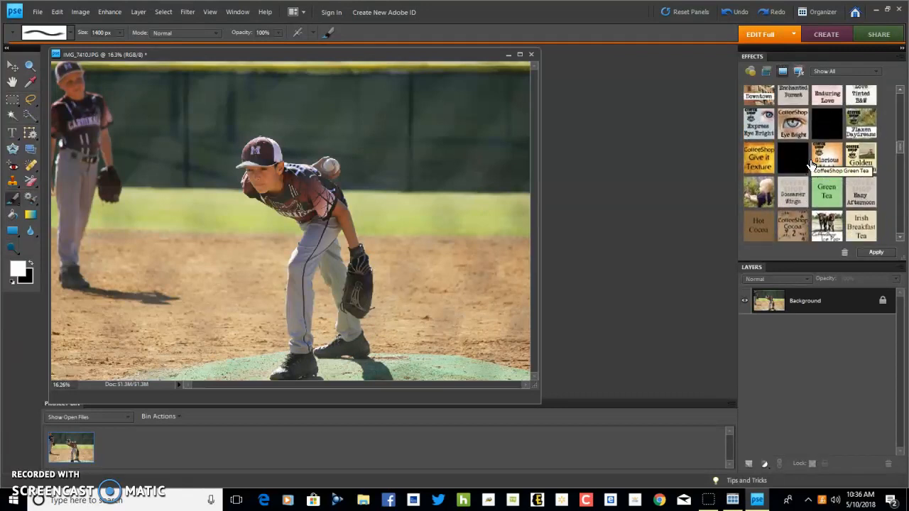
scroll(811, 165, up, 1)
scroll(811, 165, up, 1)
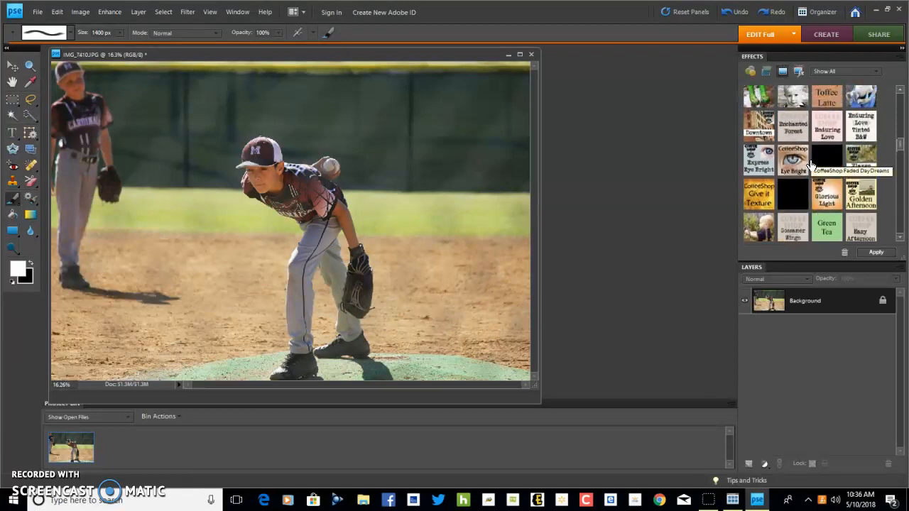
scroll(811, 165, up, 1)
scroll(810, 165, up, 2)
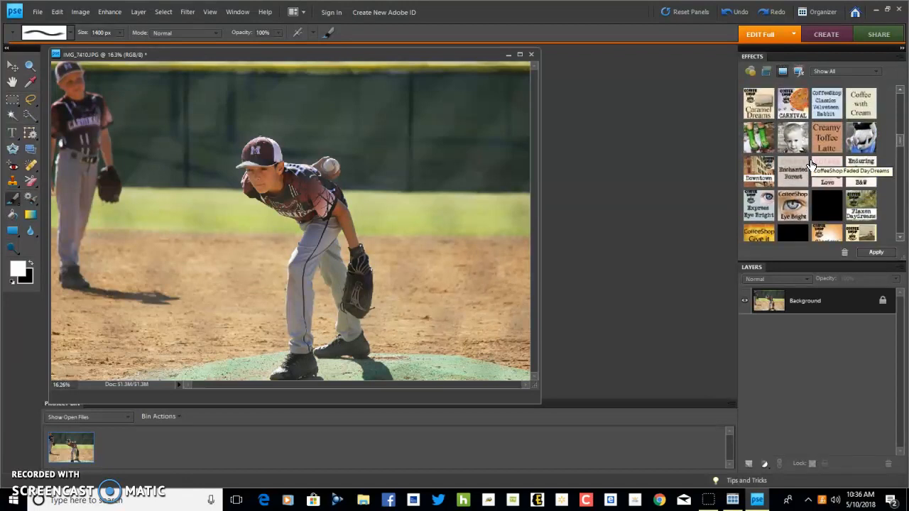
scroll(810, 165, up, 1)
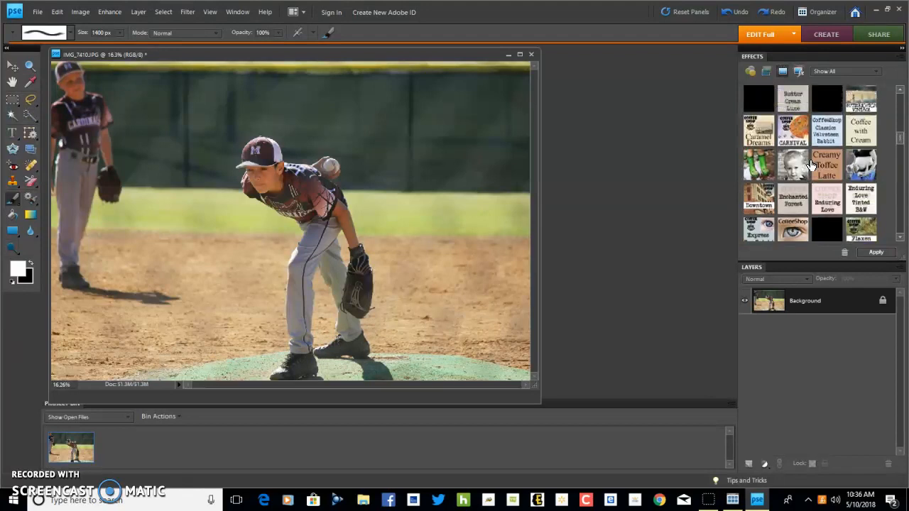
scroll(811, 165, up, 2)
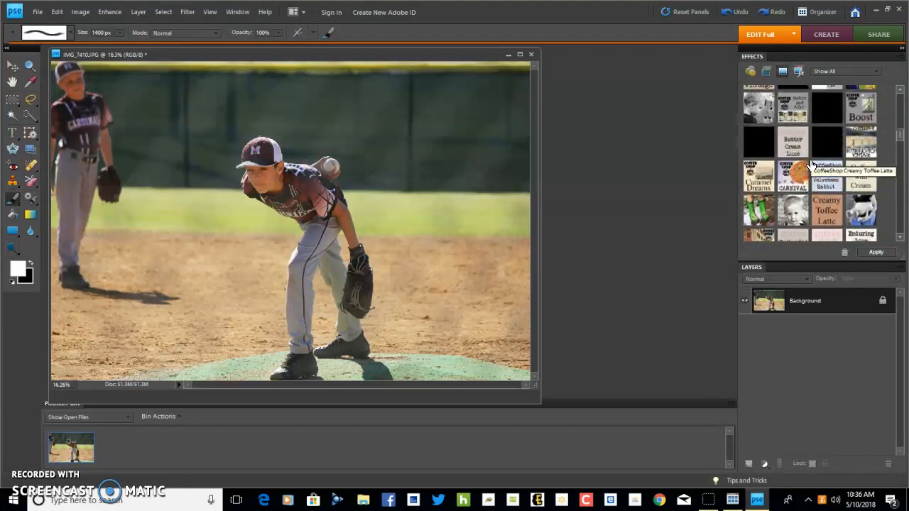
scroll(811, 164, up, 1)
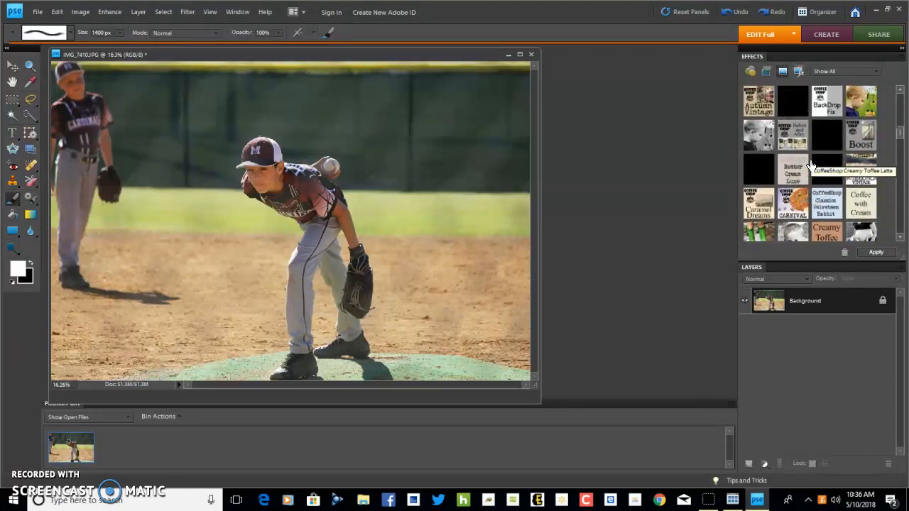
scroll(811, 164, up, 2)
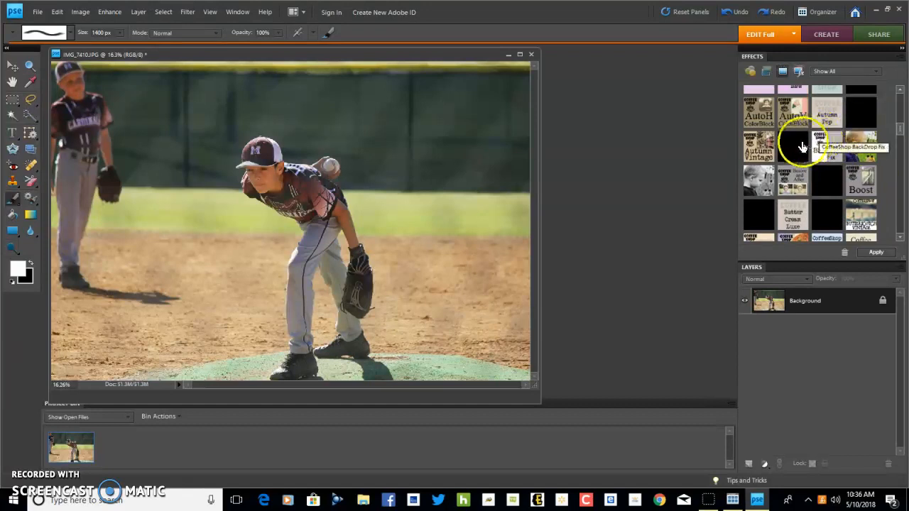
Step: Find the CoffeeShop Teeny Tiny World Custom PSE effect and run it on the pitcher photo, continuing past its instructions
scroll(799, 149, down, 8)
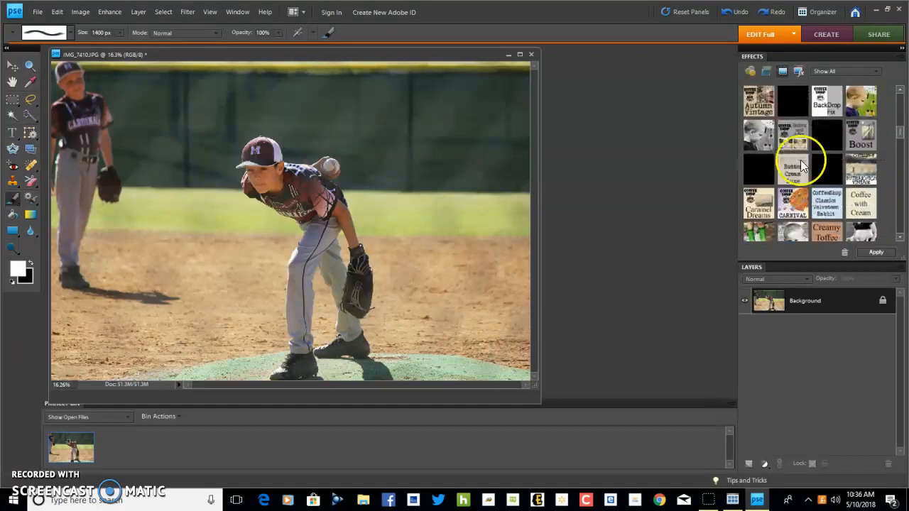
scroll(799, 172, down, 8)
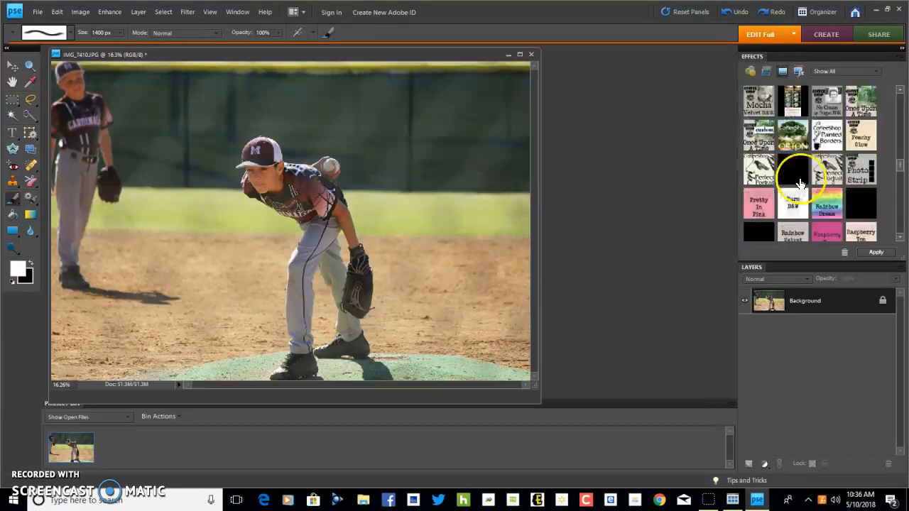
scroll(799, 183, down, 5)
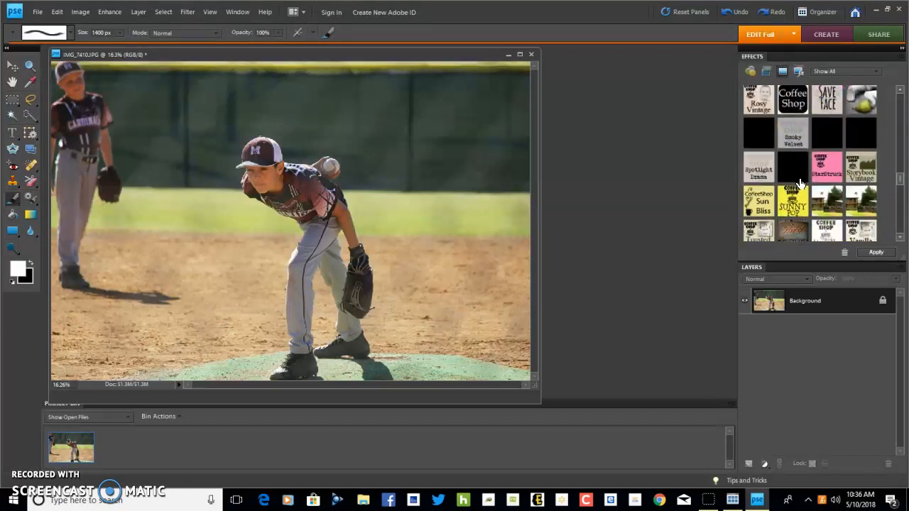
scroll(800, 184, down, 2)
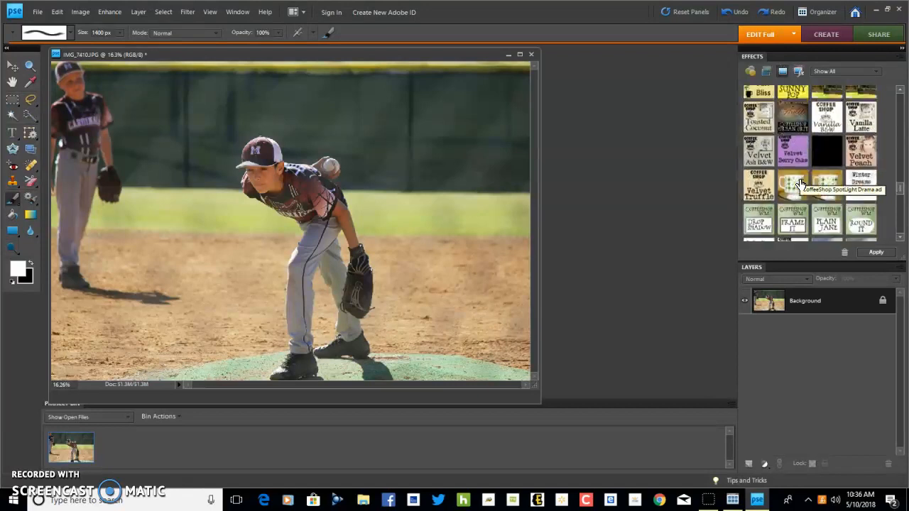
scroll(800, 184, down, 1)
click(860, 213)
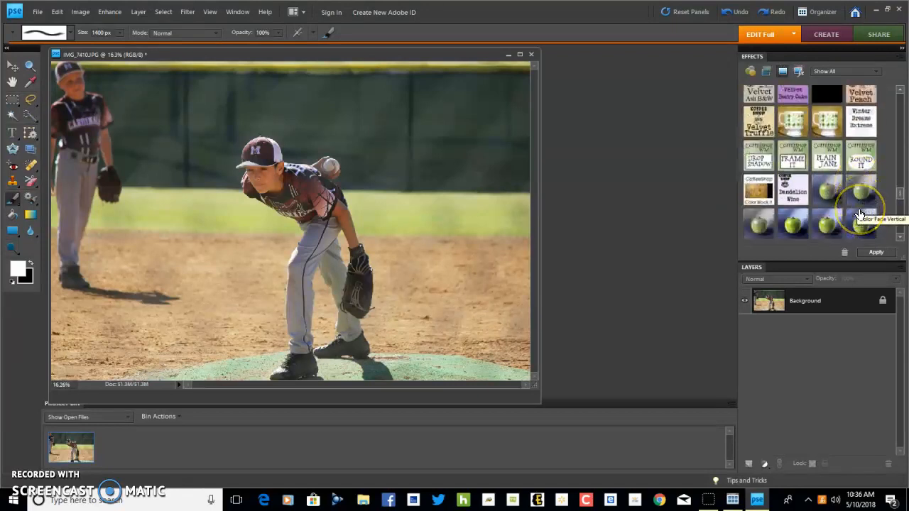
scroll(859, 213, up, 1)
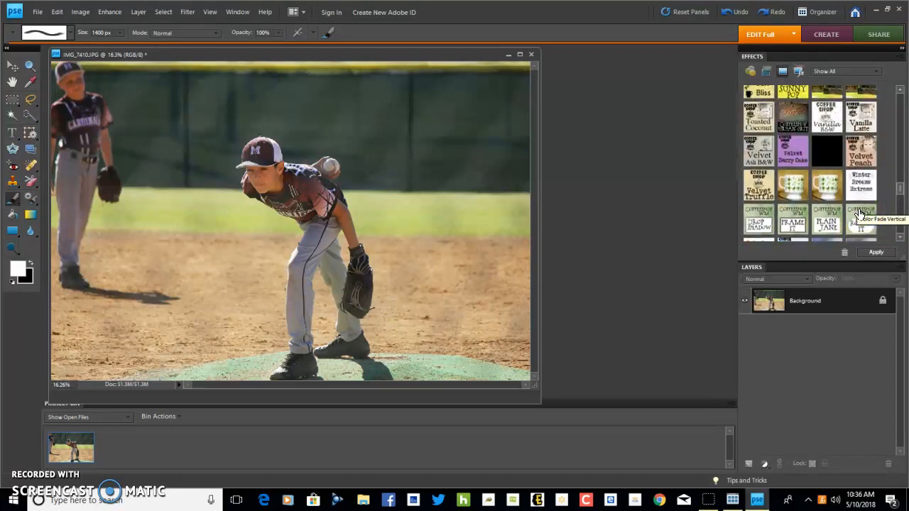
scroll(859, 213, up, 2)
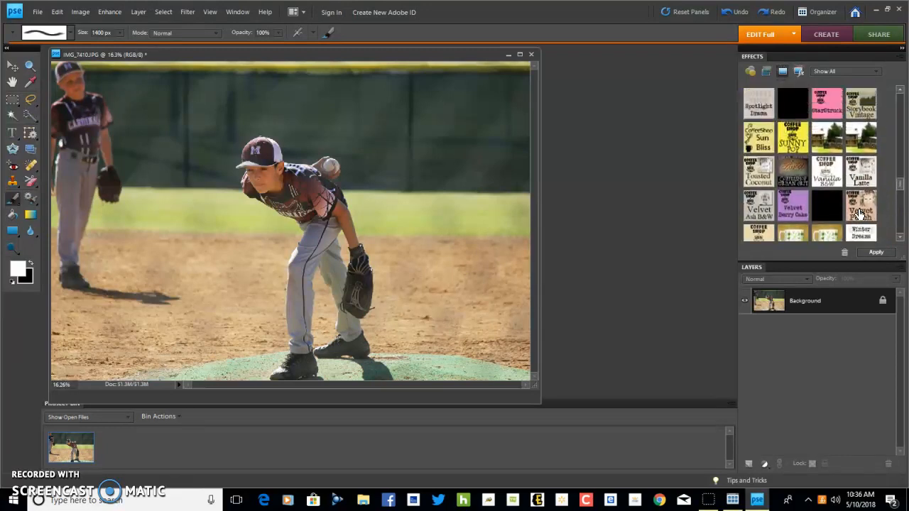
click(871, 174)
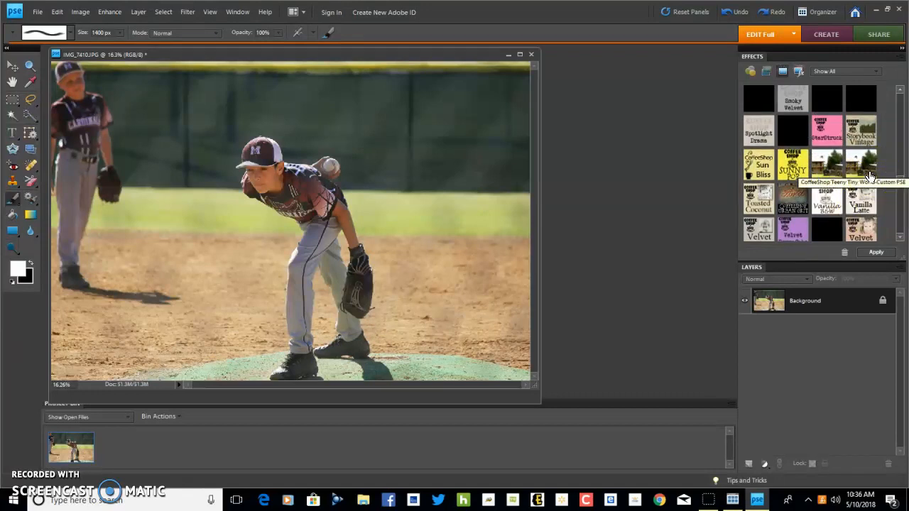
click(876, 252)
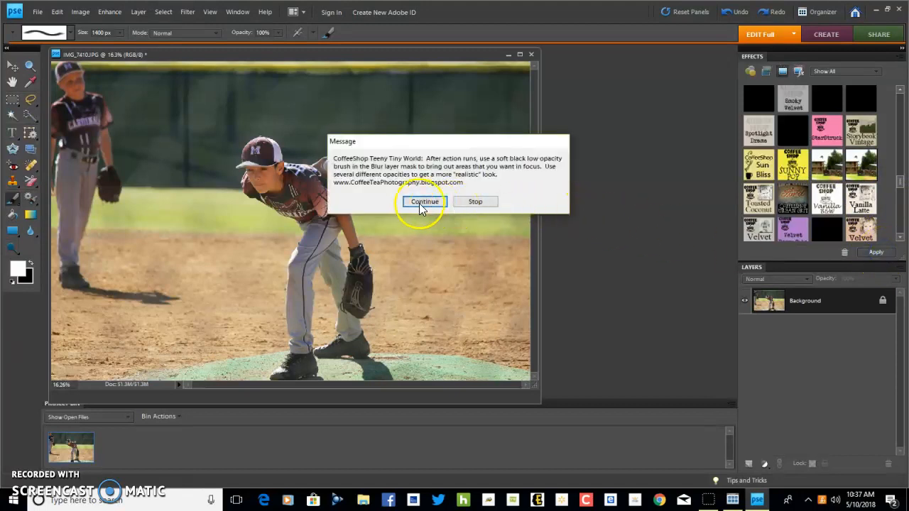
click(424, 201)
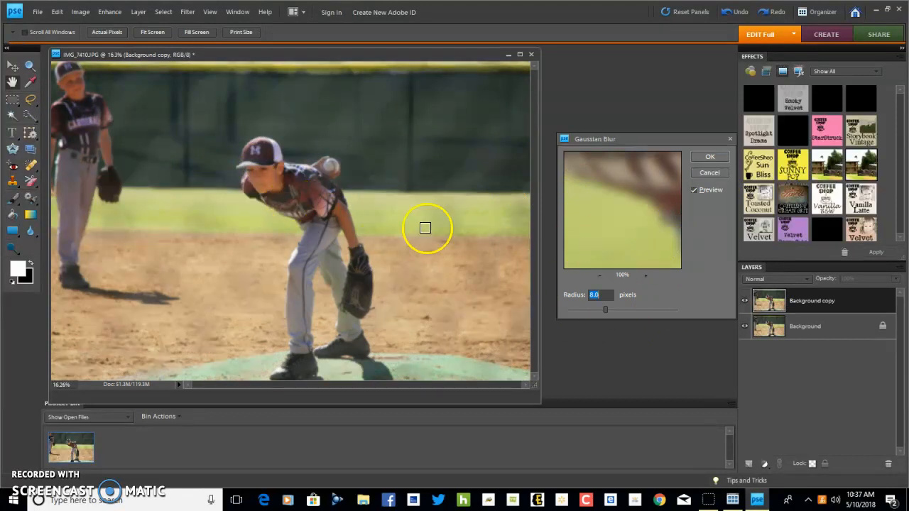
Step: Set the action's Gaussian Blur radius to about 11.2 pixels and let the action finish
drag(605, 309, 615, 313)
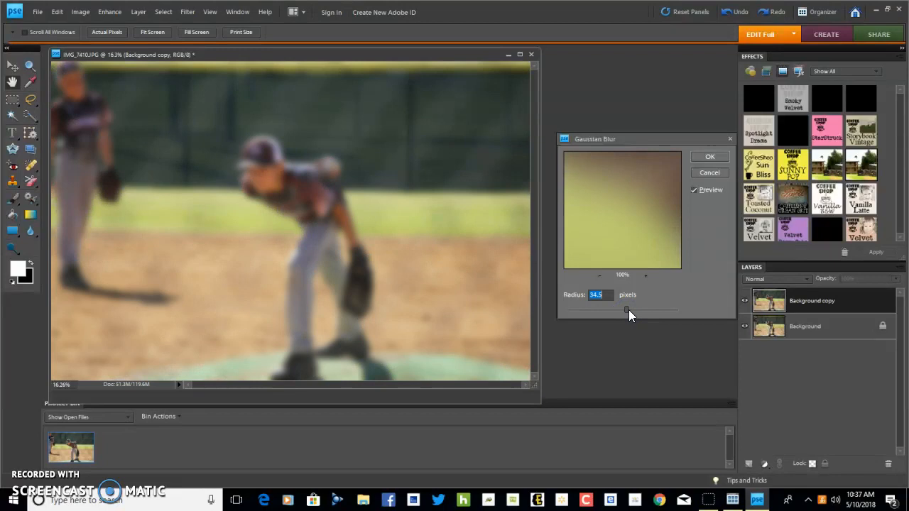
drag(625, 309, 613, 310)
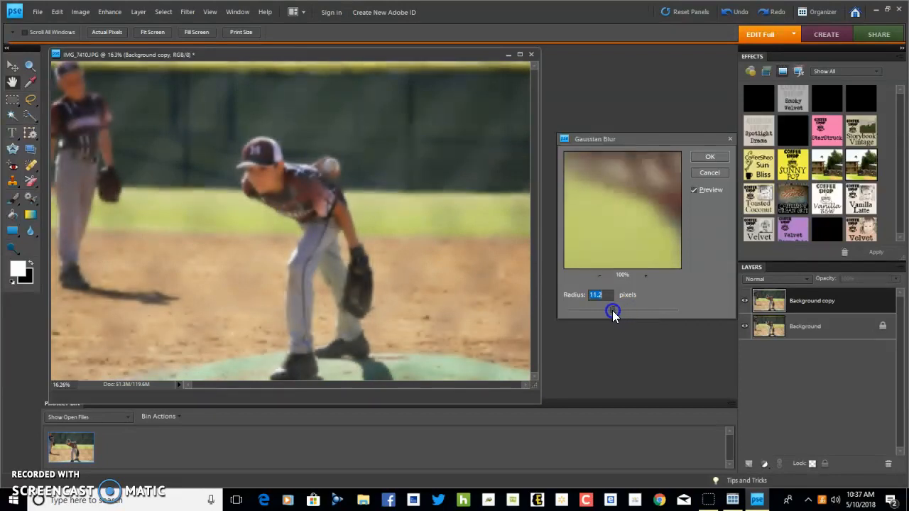
click(718, 155)
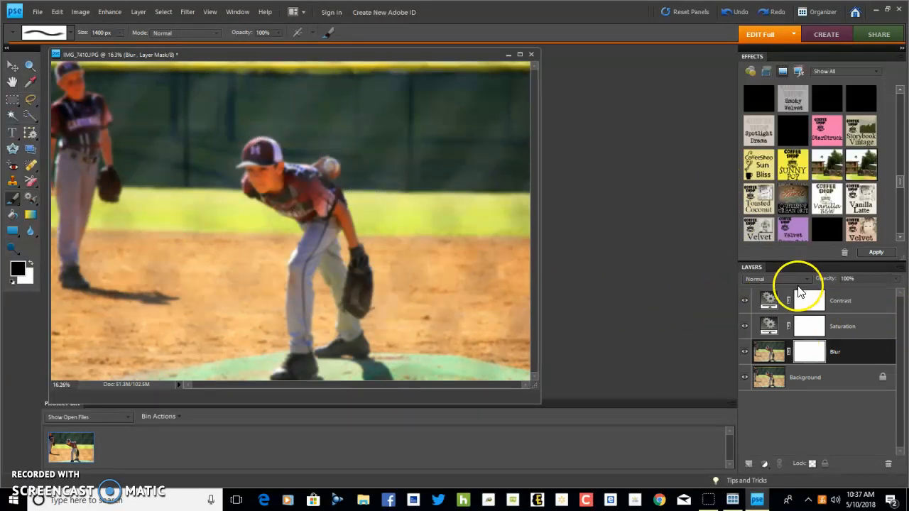
Step: Compare the pitcher photo with the Contrast and Saturation layers hidden and shown
click(745, 327)
click(745, 301)
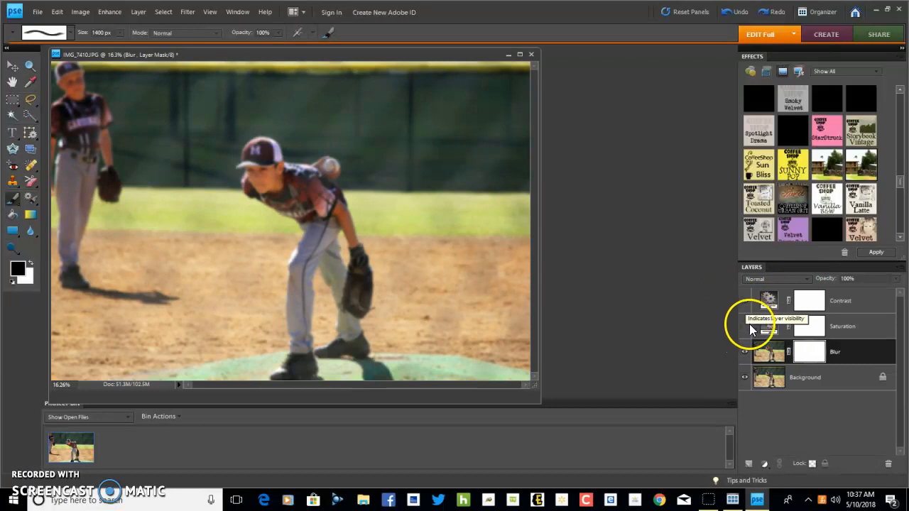
click(744, 301)
click(745, 328)
click(745, 328)
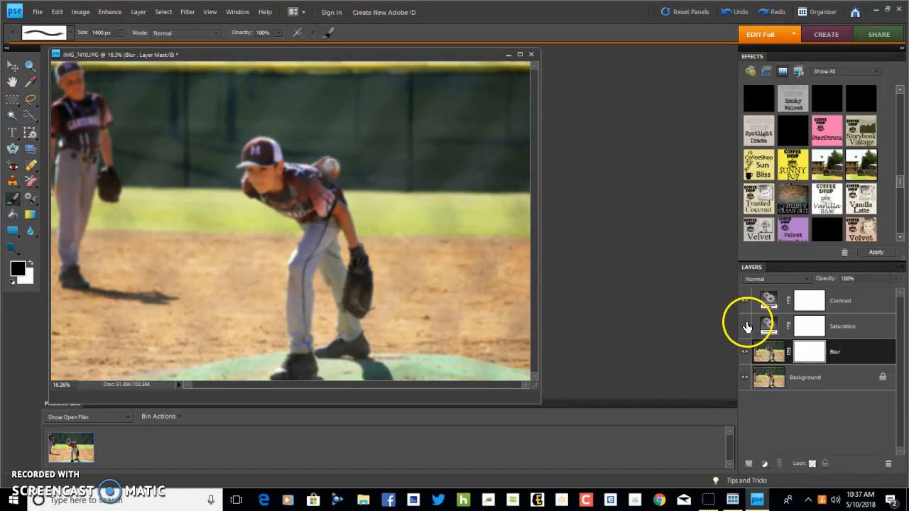
Step: Lower the Saturation layer's opacity to about 25%
click(846, 328)
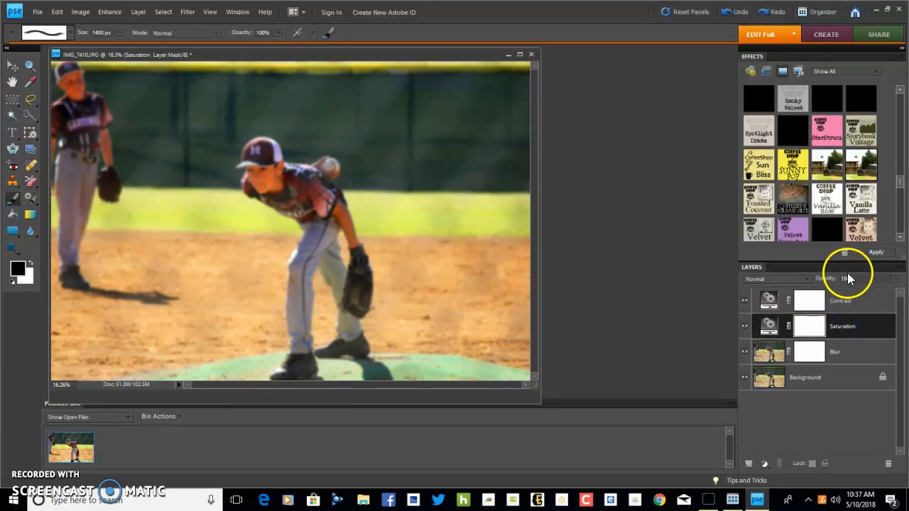
click(897, 281)
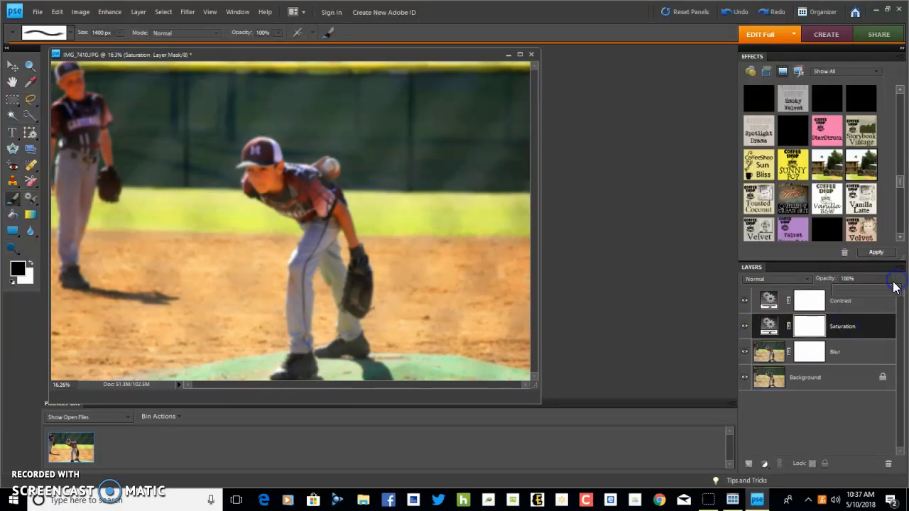
drag(849, 293, 839, 292)
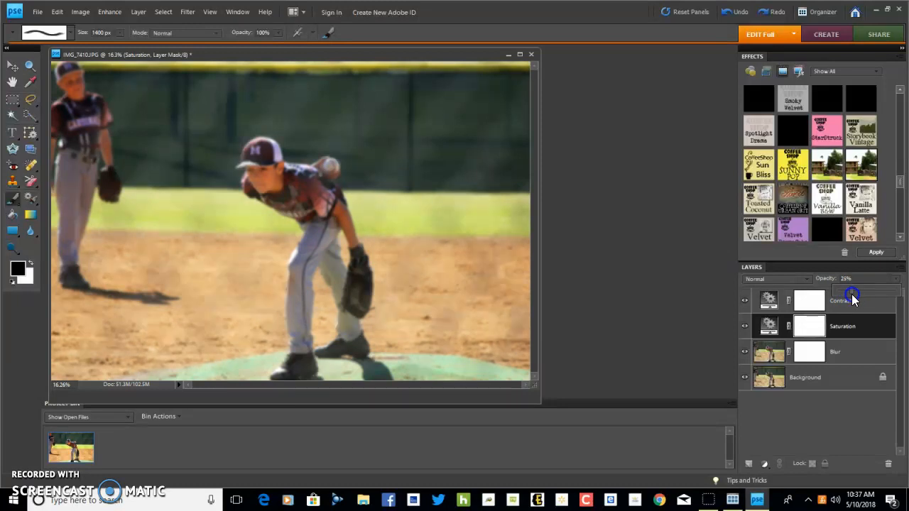
click(852, 329)
Step: Compare the photo with the Contrast layer hidden and shown, and open that layer's opacity setting
click(850, 306)
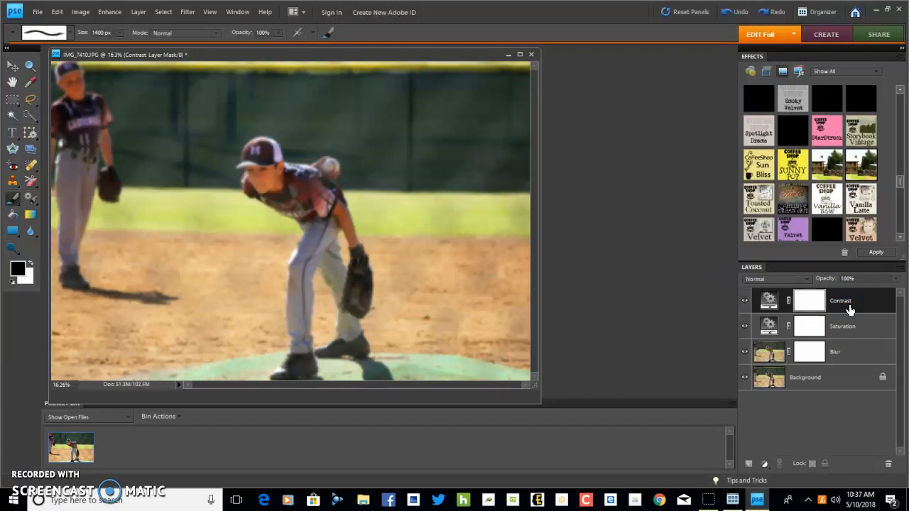
click(744, 301)
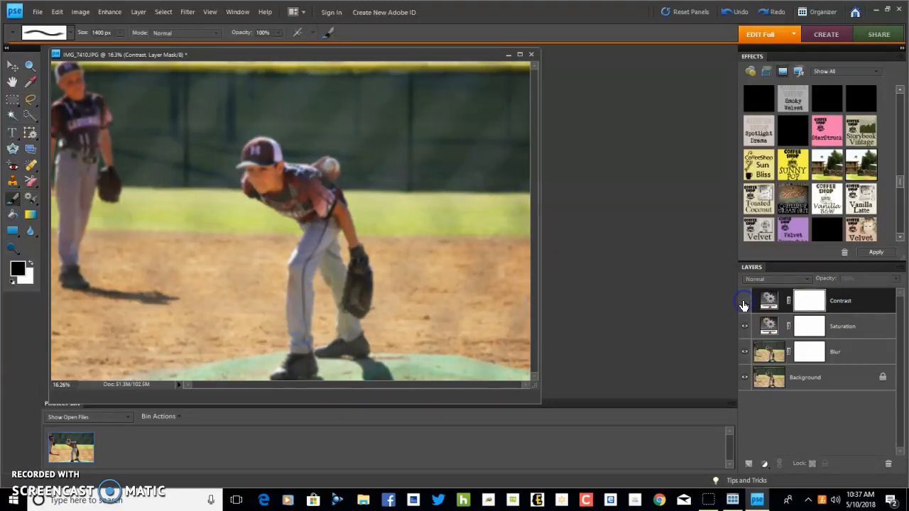
click(744, 301)
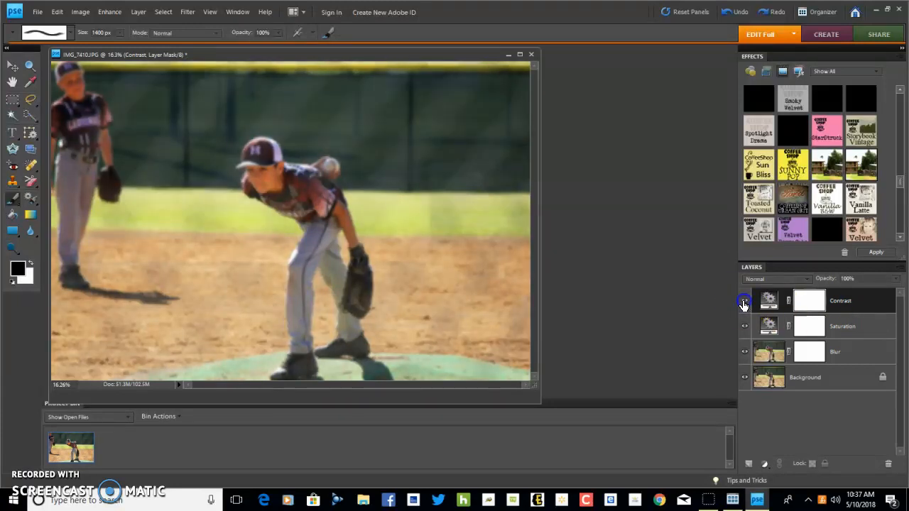
click(896, 280)
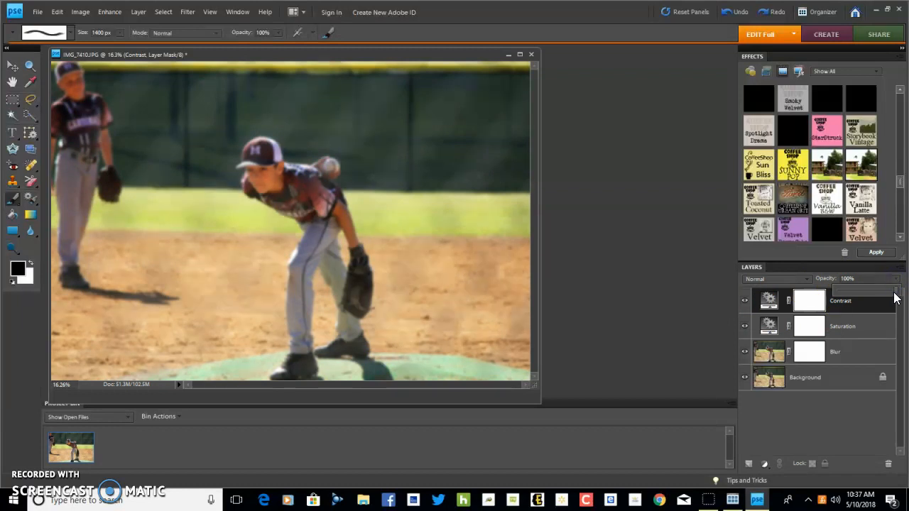
Step: Select the Blur layer's mask and pick the Brush tool with a soft 300 px tip, keeping black as foreground color
click(842, 360)
click(808, 364)
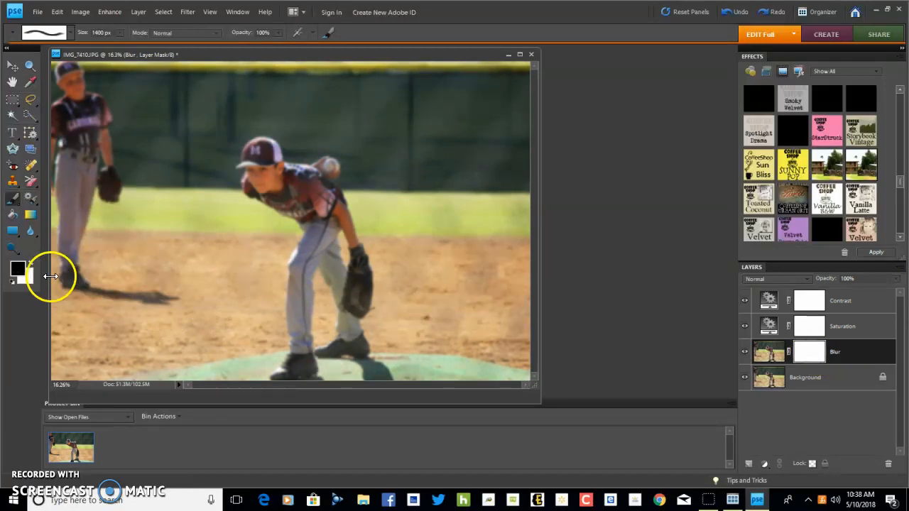
click(19, 268)
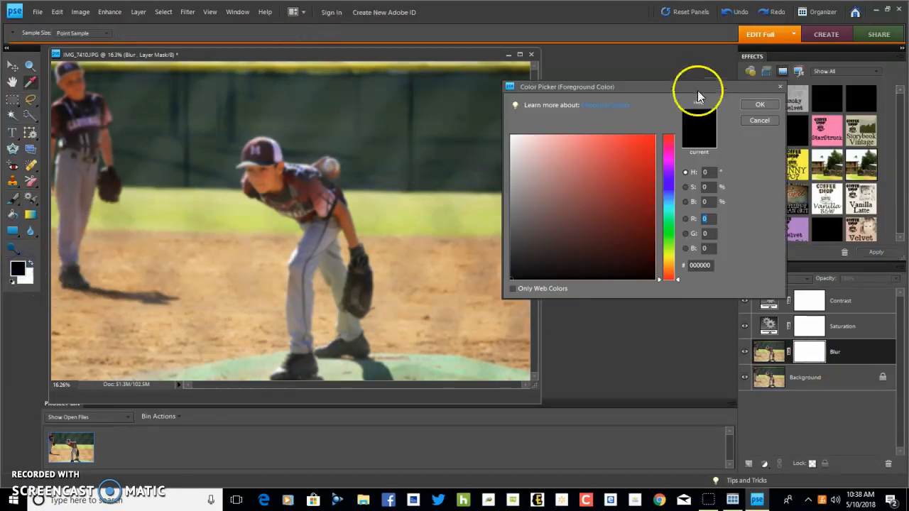
click(780, 87)
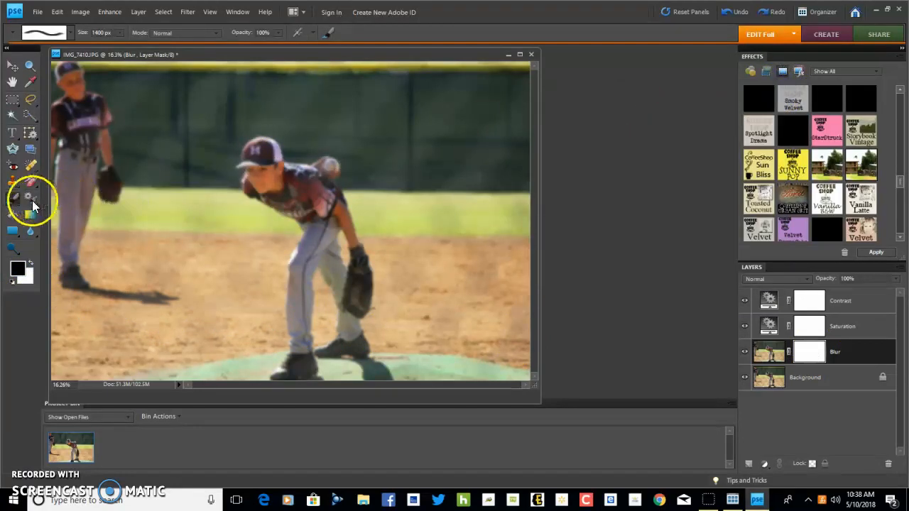
right_click(10, 200)
click(86, 201)
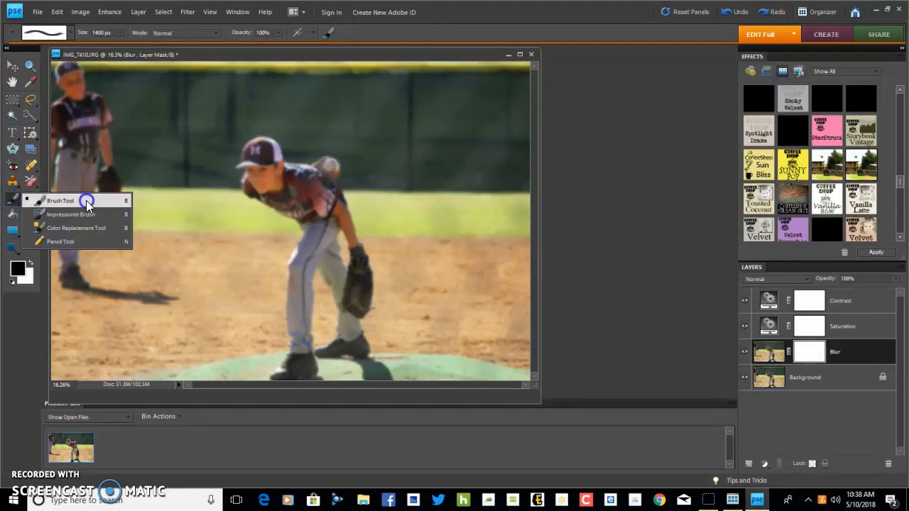
right_click(11, 203)
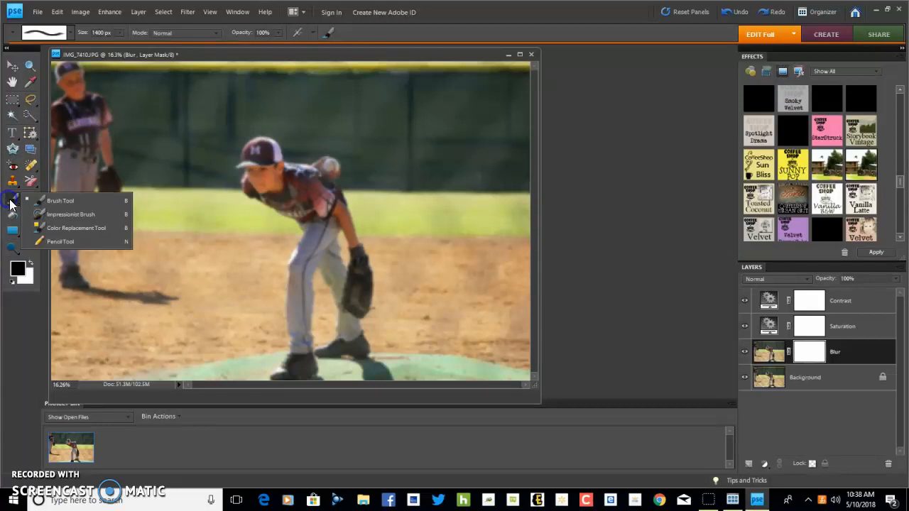
click(66, 35)
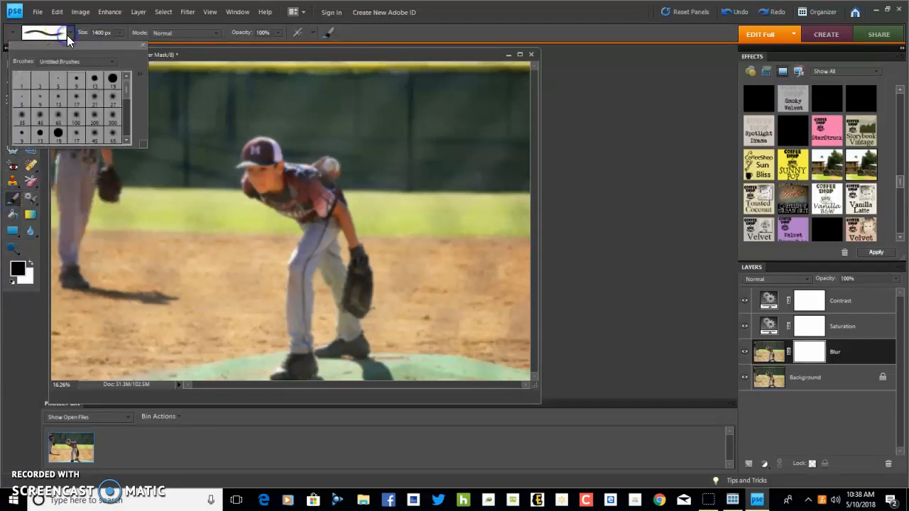
click(115, 117)
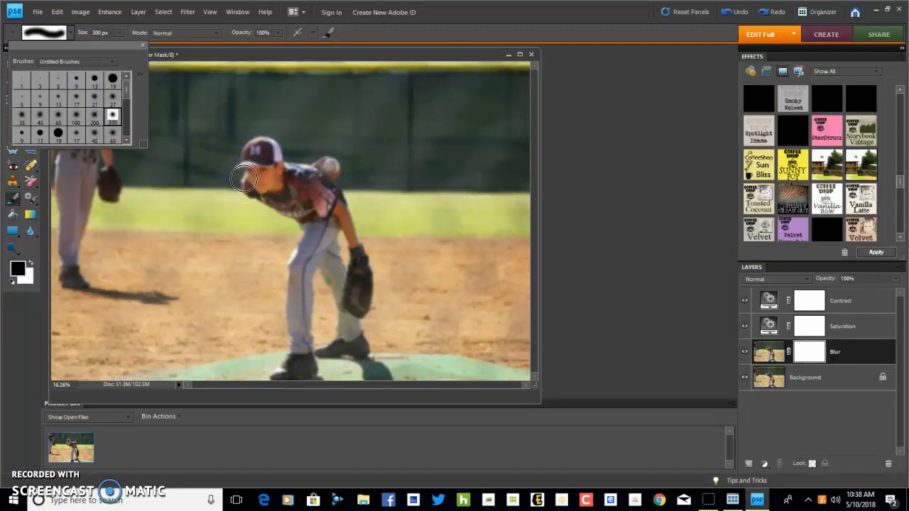
Step: Enlarge the brush to 1000 px and paint black on the Blur mask over the pitcher's head, body and legs
drag(242, 179, 236, 198)
key(bracketleft)
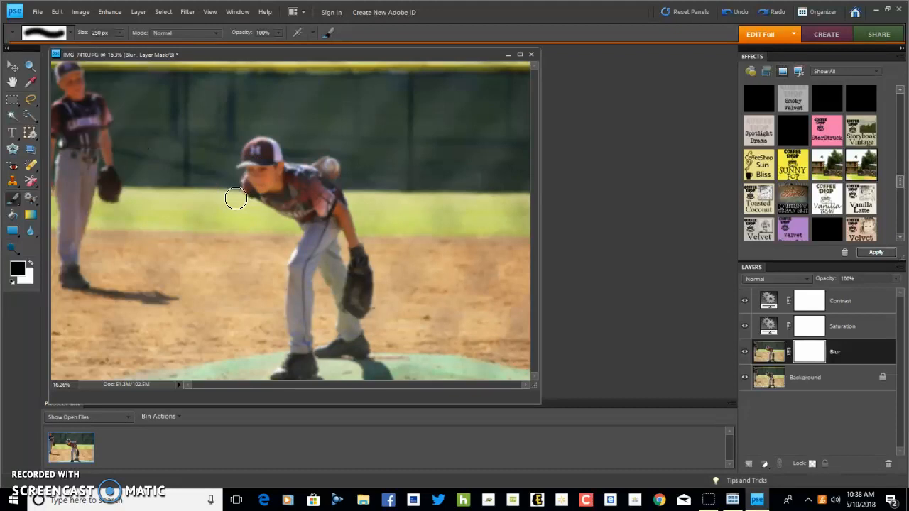
key(bracketright)
key(bracketright)
key(bracketright)
key(bracketright)
key(bracketright)
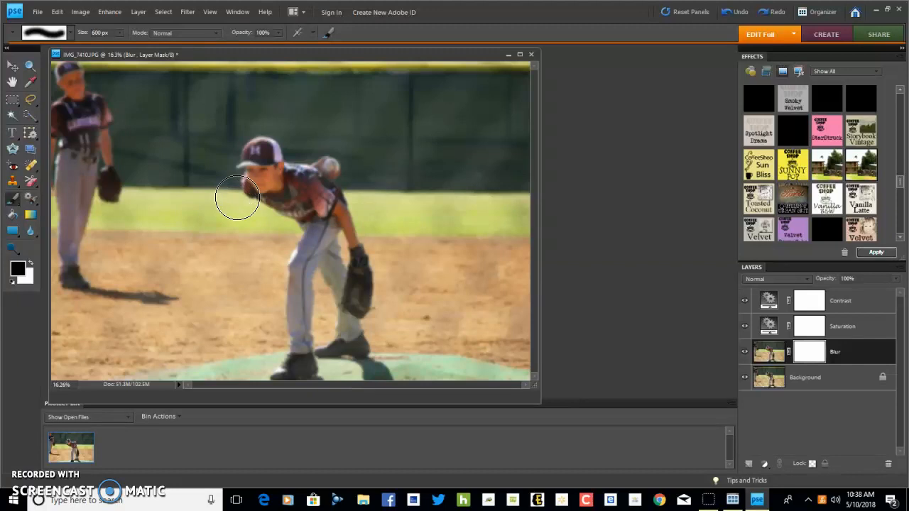
key(bracketright)
mouse_move(229, 205)
mouse_down()
mouse_move(261, 173)
mouse_move(321, 187)
mouse_move(276, 180)
mouse_move(318, 248)
mouse_move(305, 291)
mouse_move(318, 325)
mouse_move(349, 309)
mouse_move(342, 218)
mouse_move(325, 182)
mouse_move(343, 305)
mouse_move(308, 328)
mouse_move(302, 350)
mouse_move(346, 322)
mouse_move(316, 249)
mouse_move(275, 181)
mouse_move(262, 176)
mouse_move(308, 255)
mouse_move(298, 320)
mouse_move(326, 341)
mouse_up()
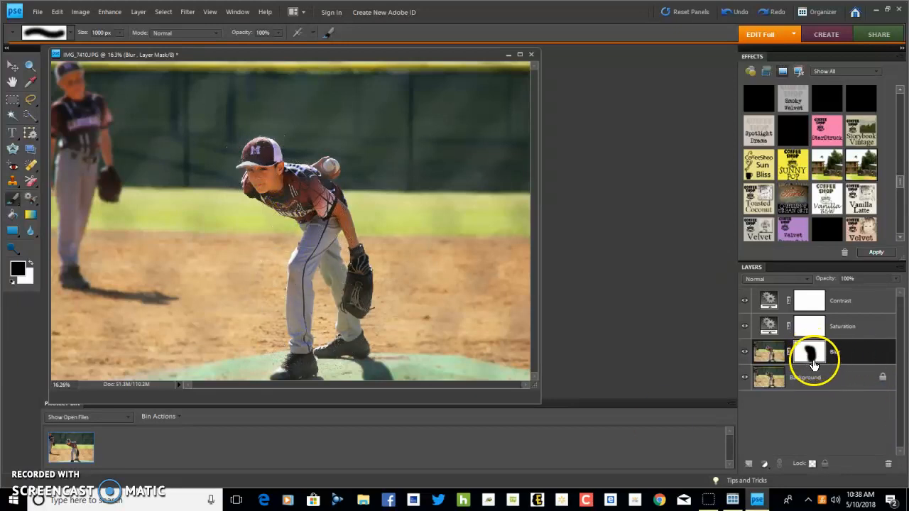
mouse_move(269, 176)
mouse_down()
mouse_move(260, 165)
mouse_move(301, 228)
mouse_up()
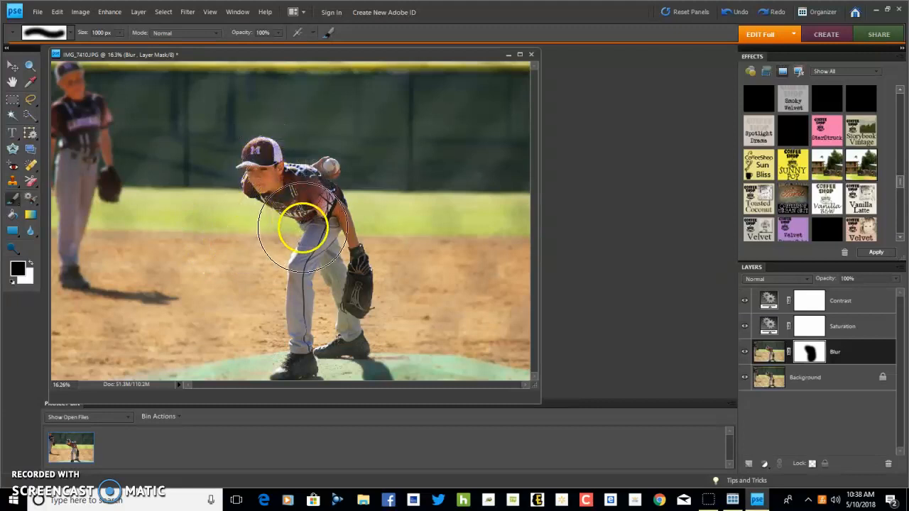
Step: Reduce the brush to 500 px, make white the foreground color, and paint the Blur mask around the pitcher's glove, shoes and upper body
key(bracketleft)
key(bracketleft)
key(bracketleft)
key(bracketright)
key(bracketright)
key(bracketright)
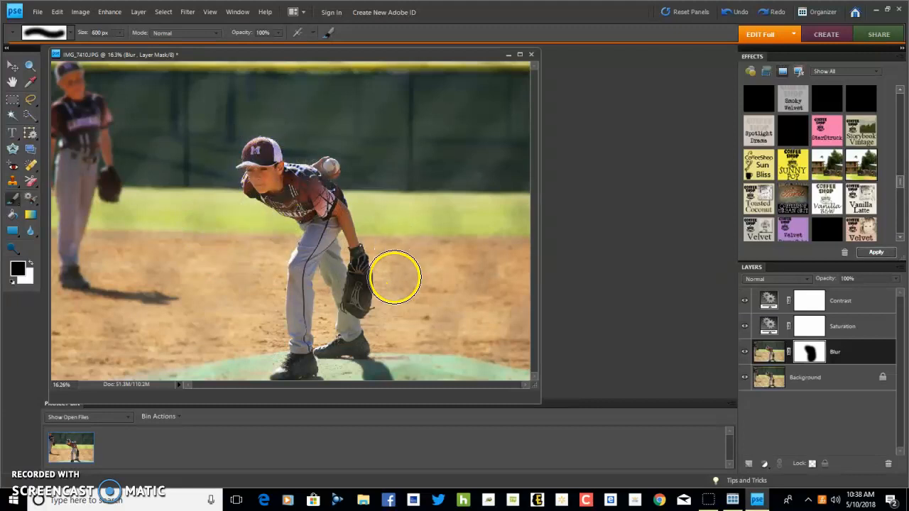
click(30, 264)
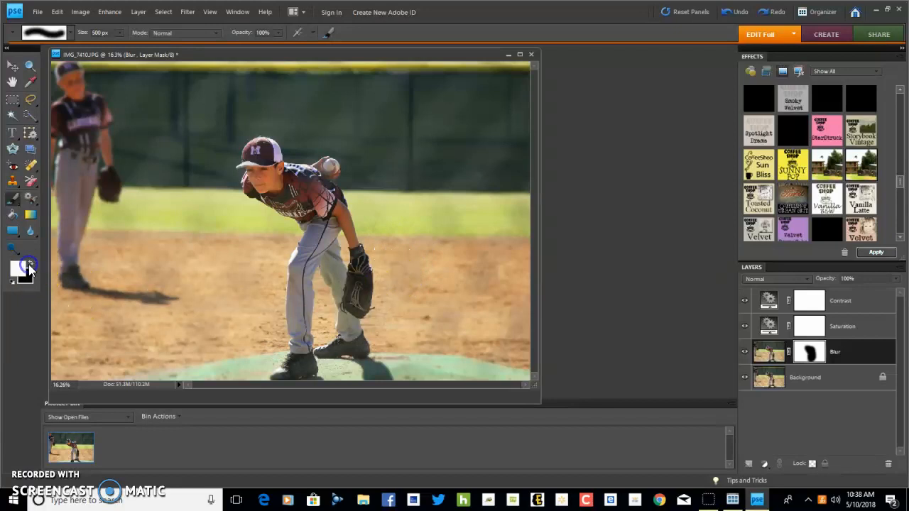
mouse_move(374, 277)
mouse_down()
mouse_move(362, 319)
mouse_move(377, 292)
mouse_up()
drag(357, 343, 301, 369)
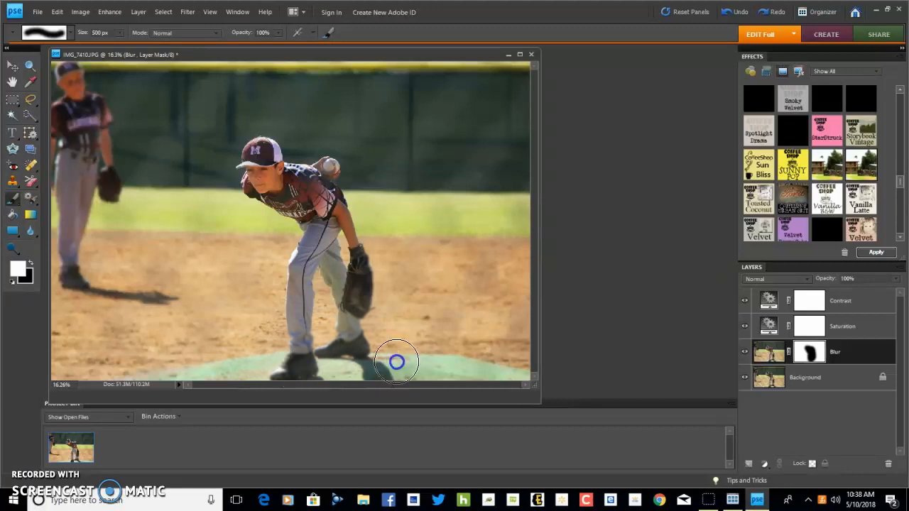
mouse_move(376, 289)
mouse_down()
mouse_move(396, 298)
mouse_move(367, 366)
mouse_up()
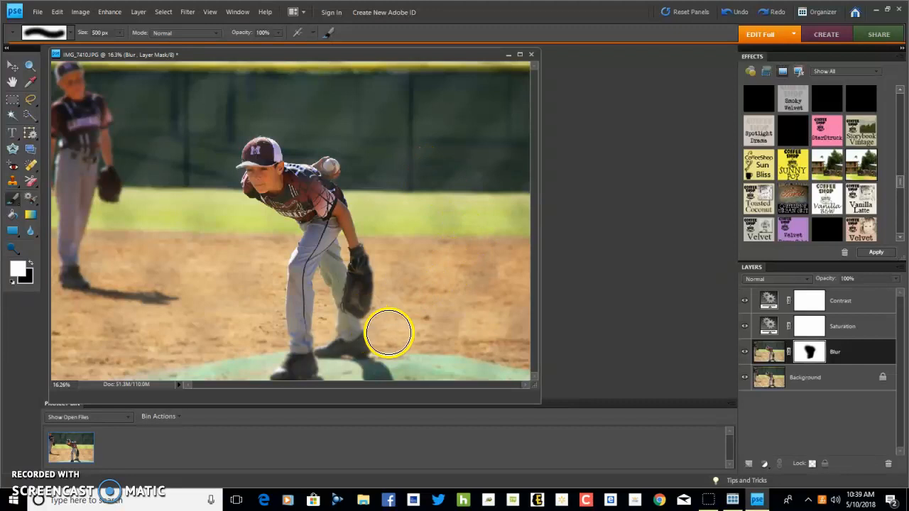
mouse_move(199, 169)
mouse_down()
mouse_move(205, 187)
mouse_move(266, 232)
mouse_move(260, 327)
mouse_move(260, 246)
mouse_move(269, 232)
mouse_move(209, 220)
mouse_move(147, 226)
mouse_move(187, 174)
mouse_move(209, 116)
mouse_move(283, 109)
mouse_move(306, 138)
mouse_move(323, 127)
mouse_move(384, 179)
mouse_up()
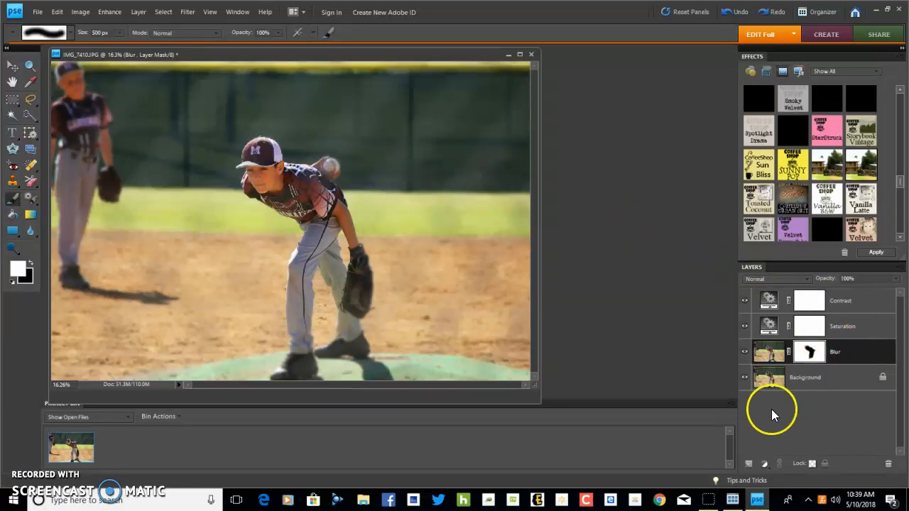
Step: Flatten the photo's Contrast, Saturation and Blur layers into a single Background layer
click(80, 13)
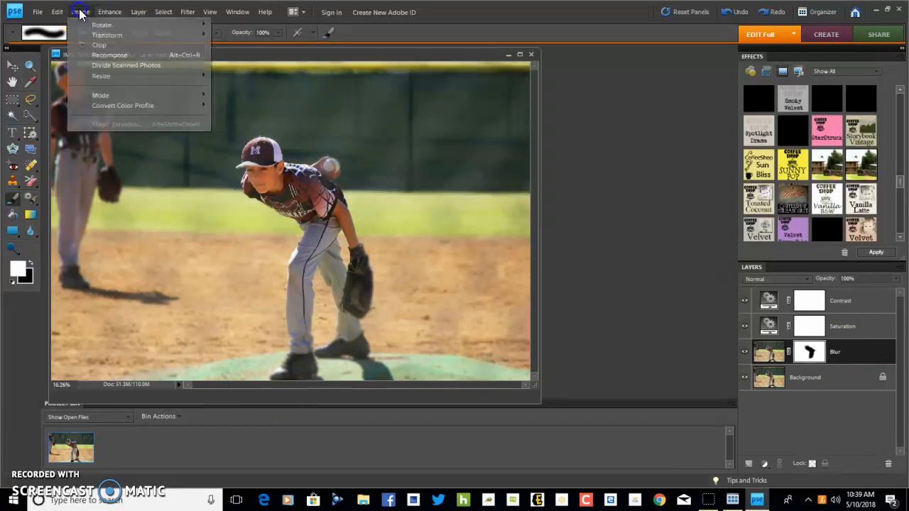
mouse_move(140, 12)
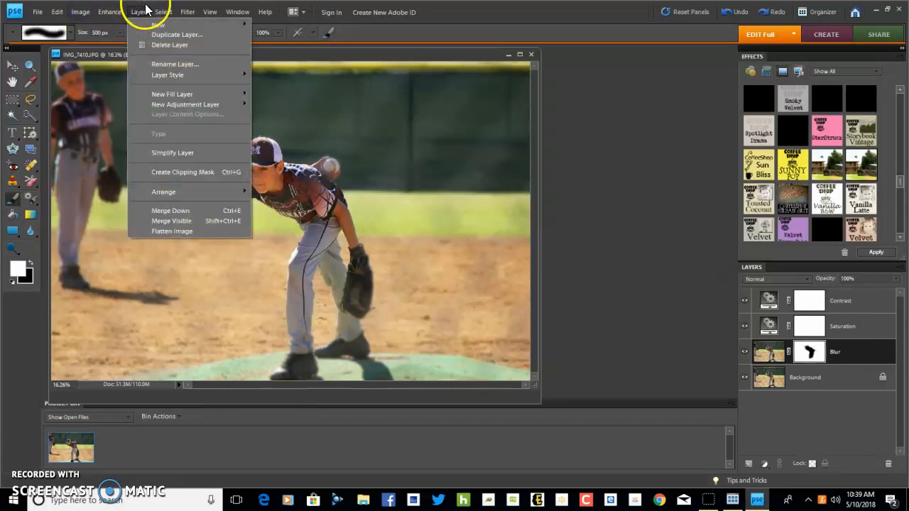
click(218, 230)
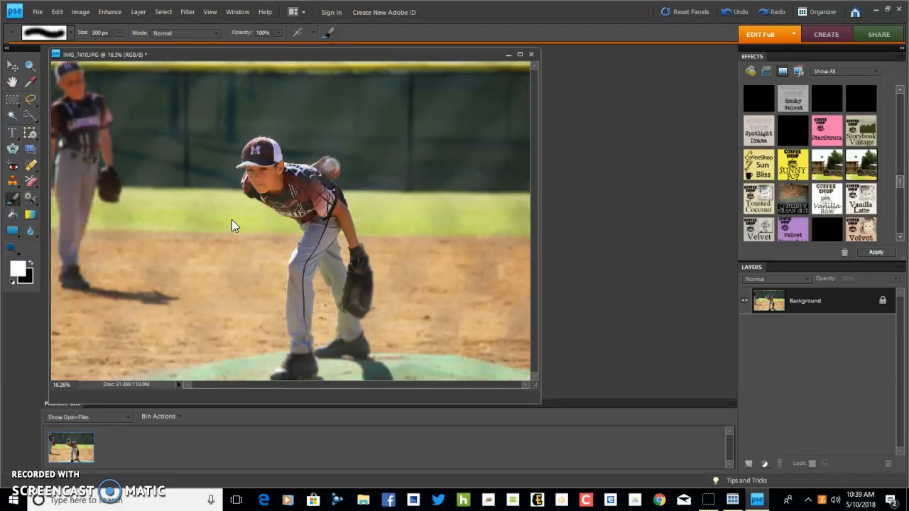
Step: Save the flattened photo as a JPEG named IMG_7410 copy 1 with maximum quality 12
click(56, 12)
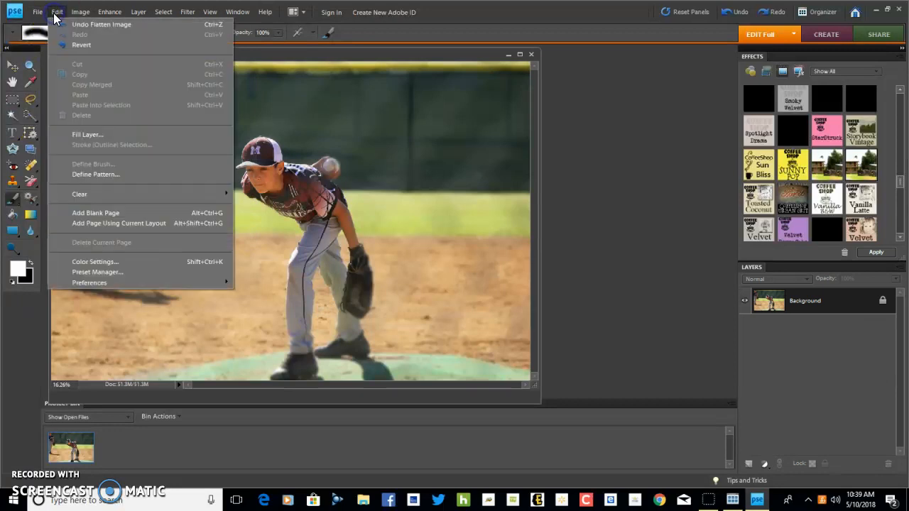
click(37, 13)
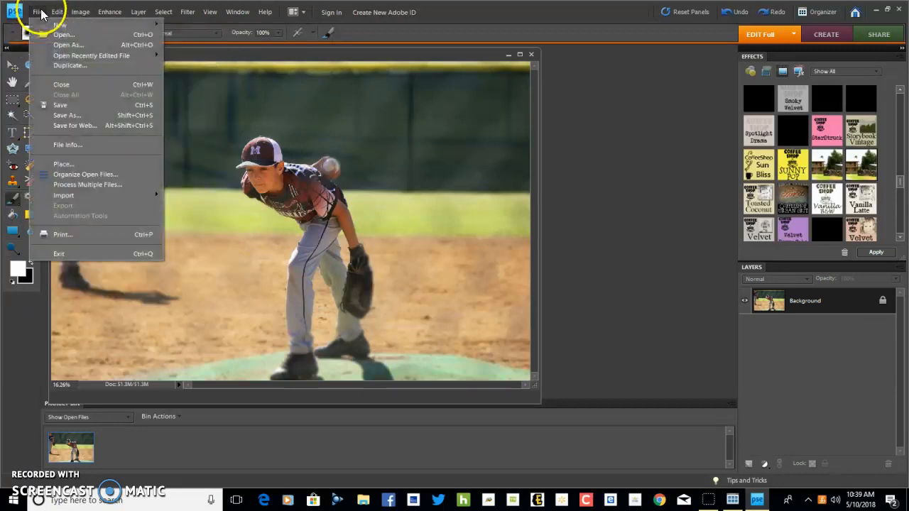
click(84, 113)
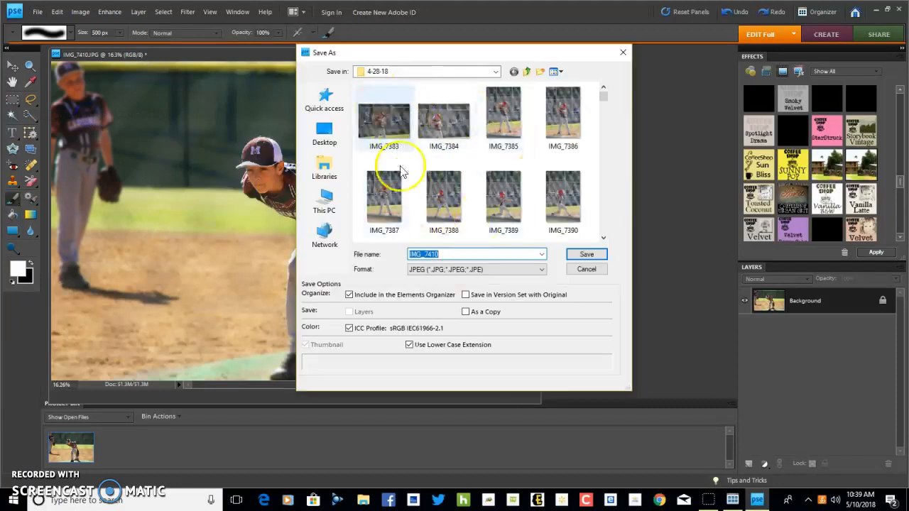
click(505, 255)
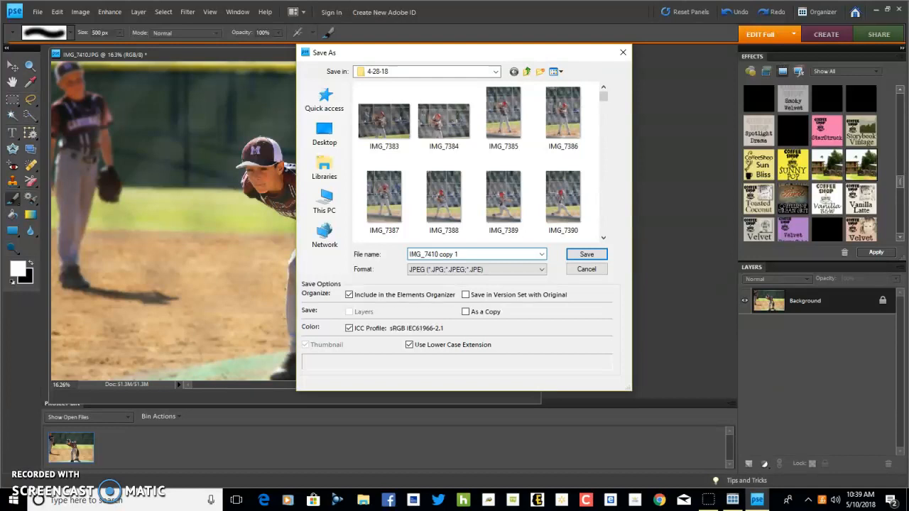
click(586, 254)
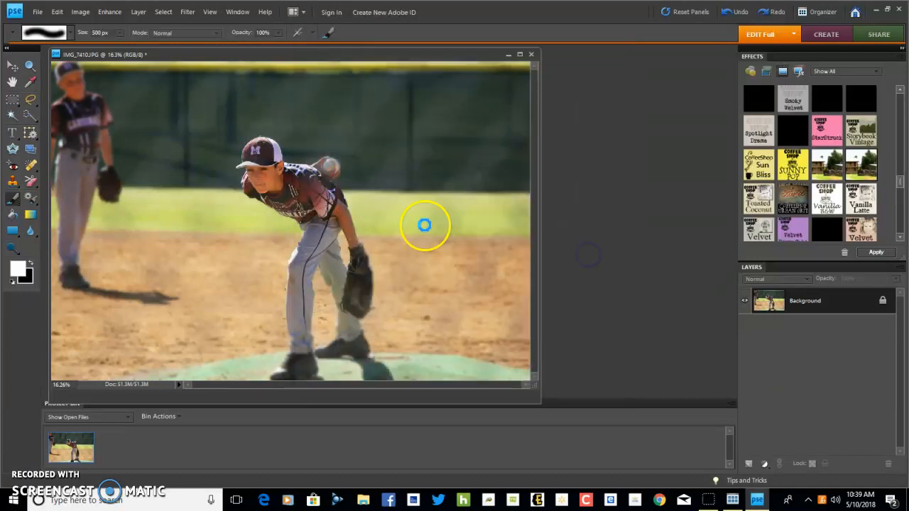
text(12)
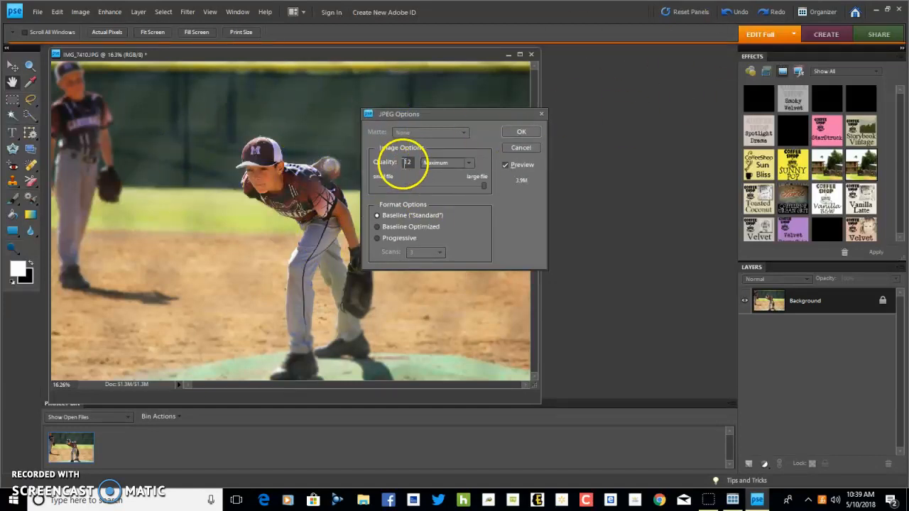
click(525, 132)
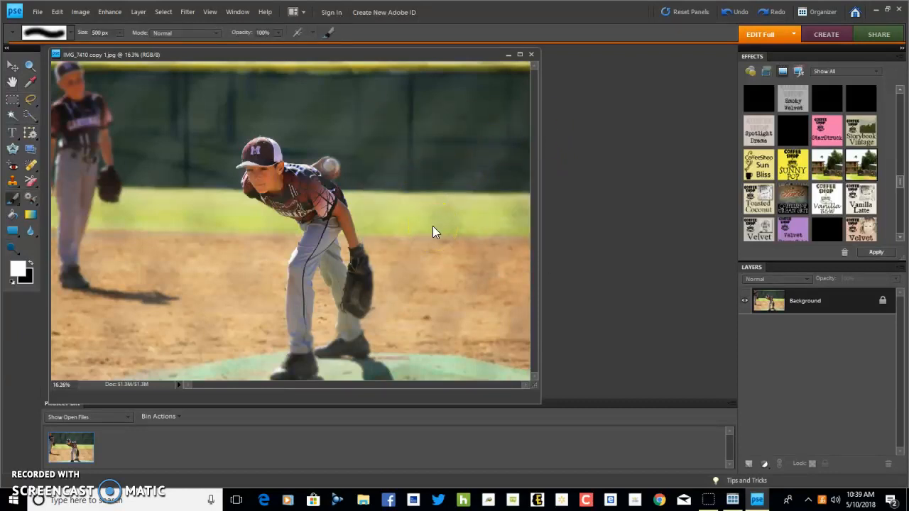
Step: Choose the 1777 px InPictures watermark brush, reduce it to 1400 px, and stamp it once in black on the dirt beside the pitcher
click(71, 32)
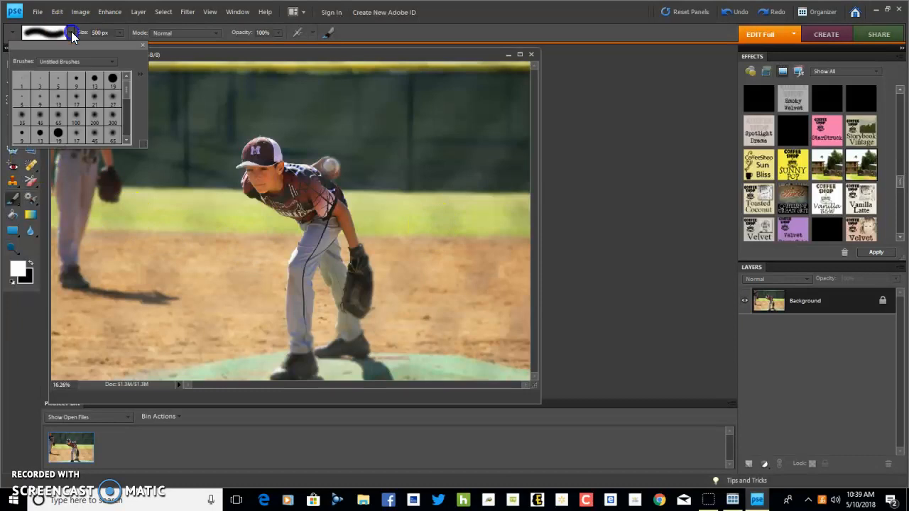
drag(127, 82, 136, 128)
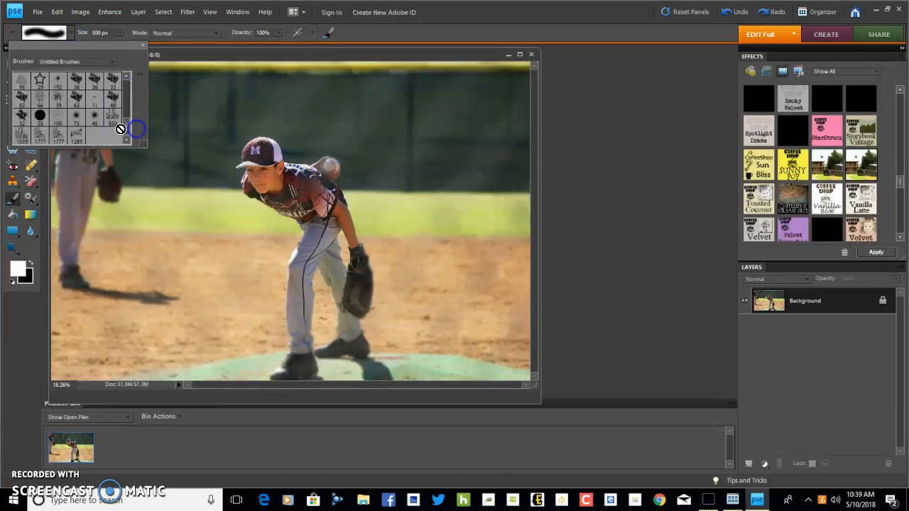
click(40, 132)
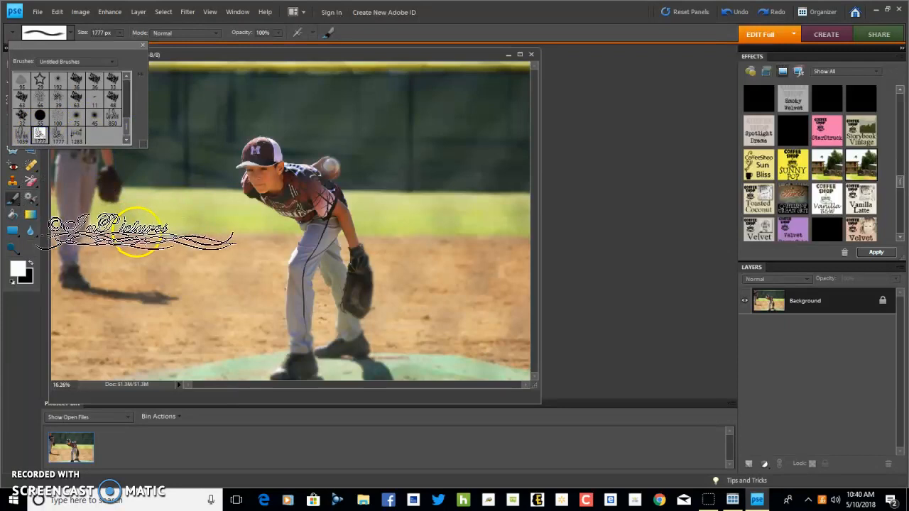
key(bracketleft)
key(bracketleft)
key(bracketleft)
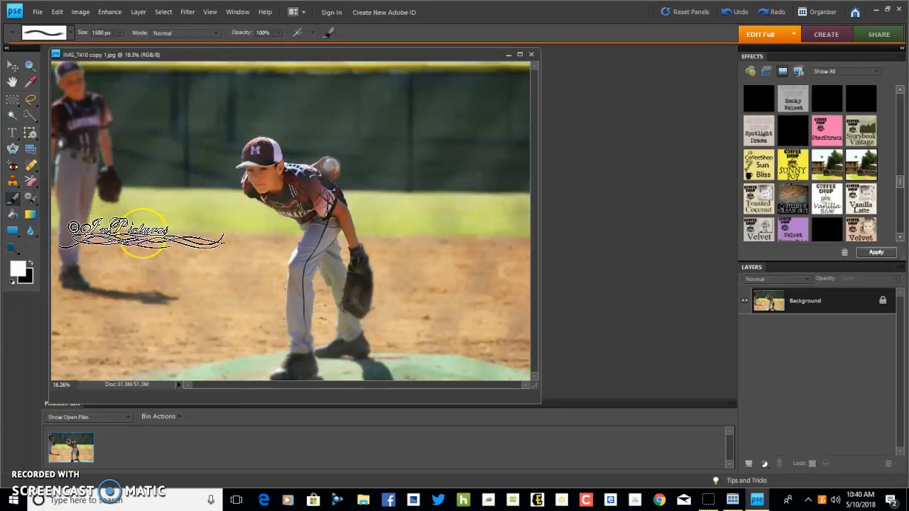
key(bracketleft)
click(12, 282)
click(156, 315)
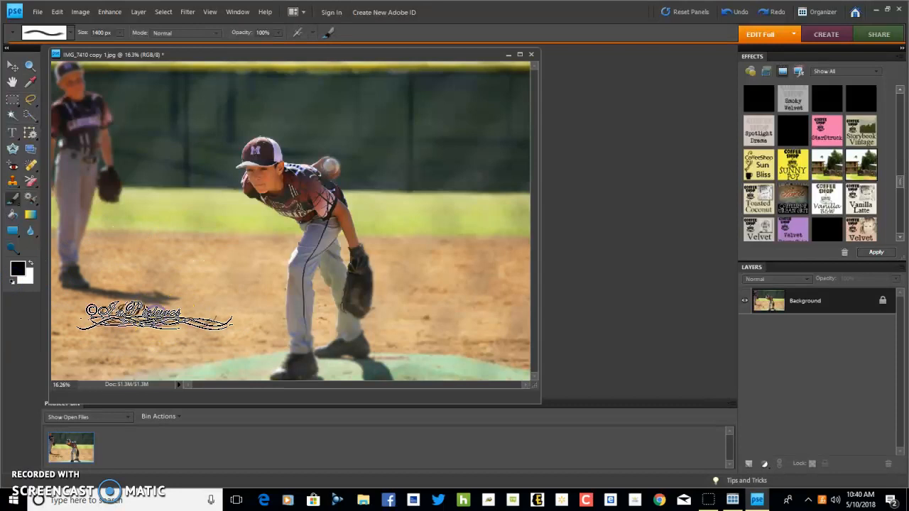
Step: Save the watermarked photo as a JPEG named IMG_7410 copy 2 with low quality 3
click(37, 11)
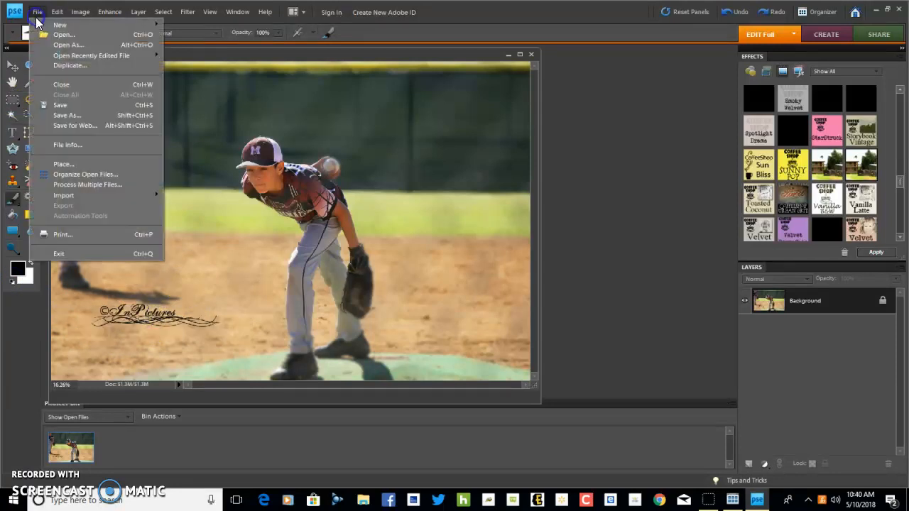
click(64, 115)
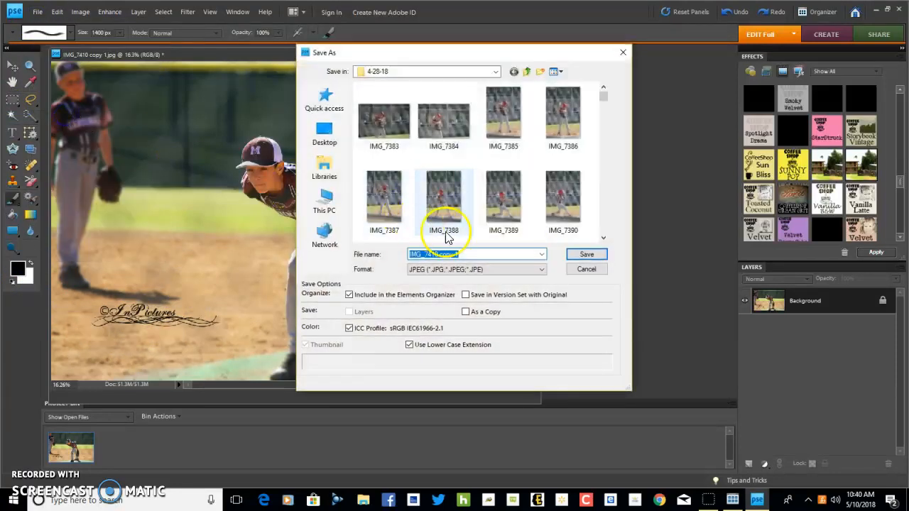
click(476, 253)
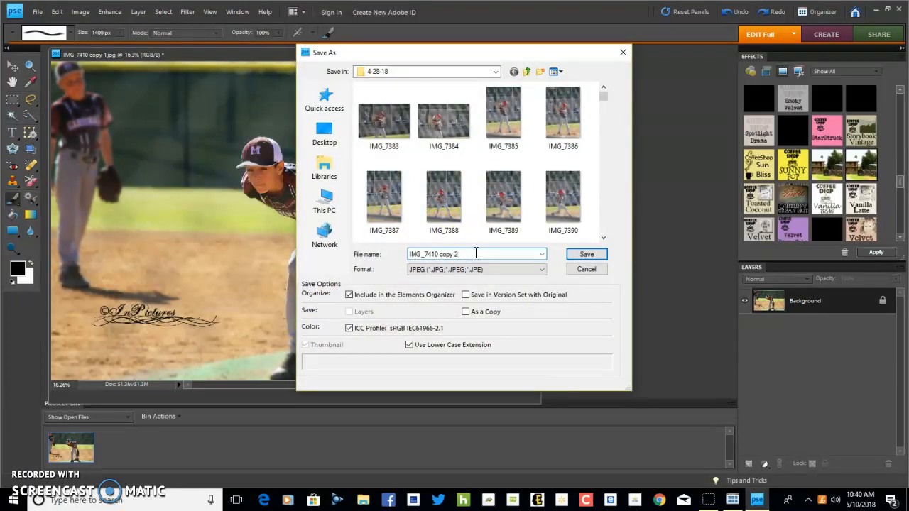
text(2)
key(Return)
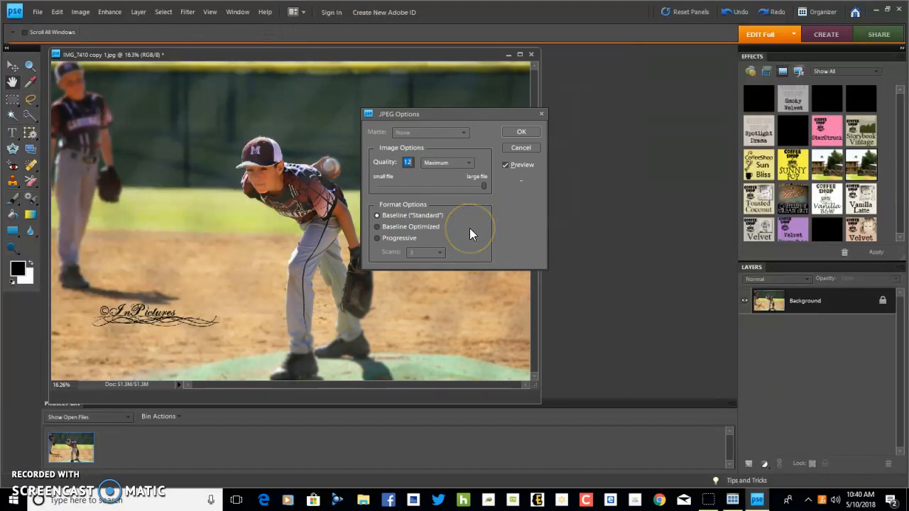
text(3)
click(478, 167)
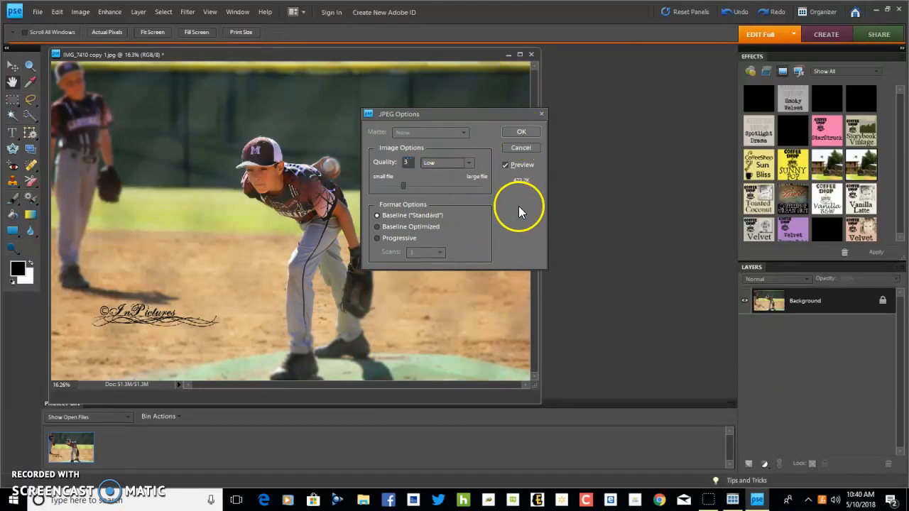
click(522, 132)
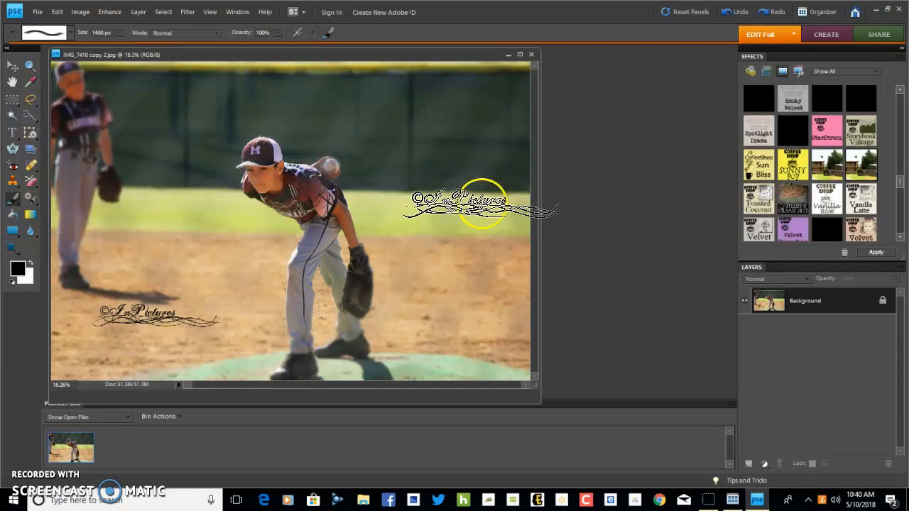
Step: Close the editor to return to the Elements Organizer and display the photo of the pitcher with a raised leg
click(898, 9)
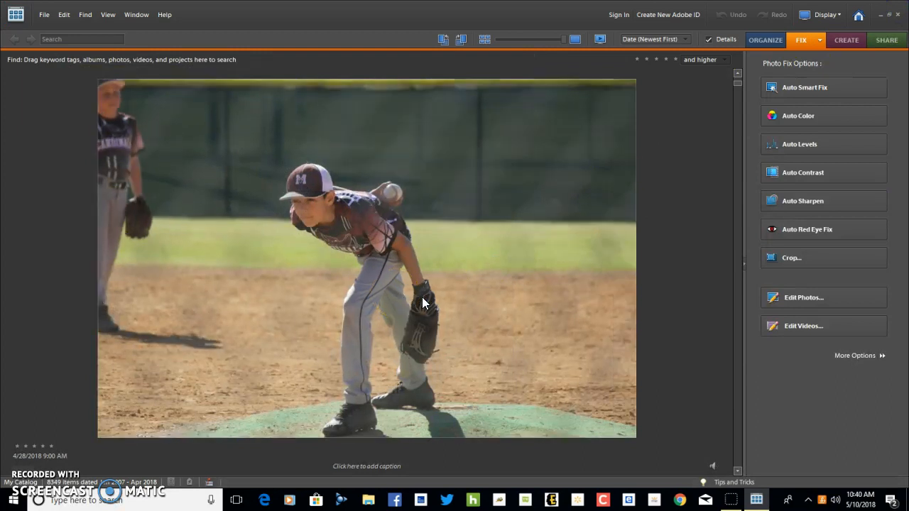
click(618, 193)
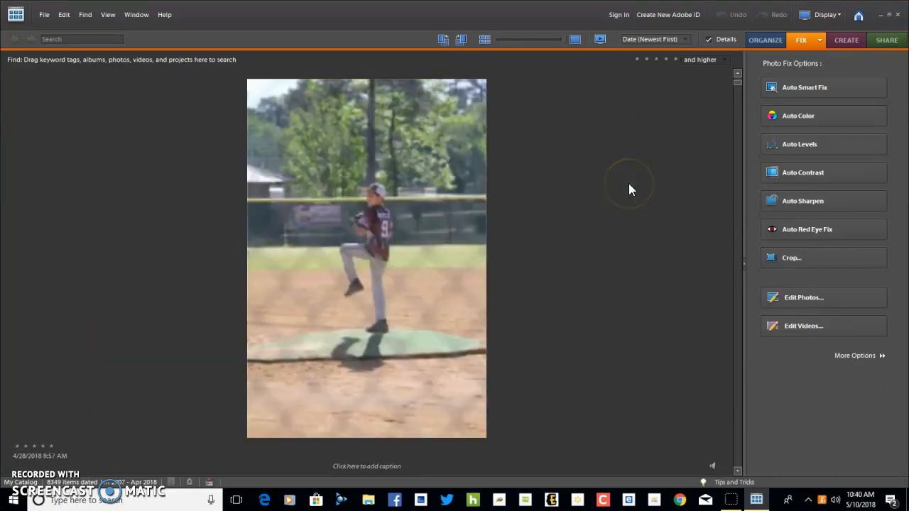